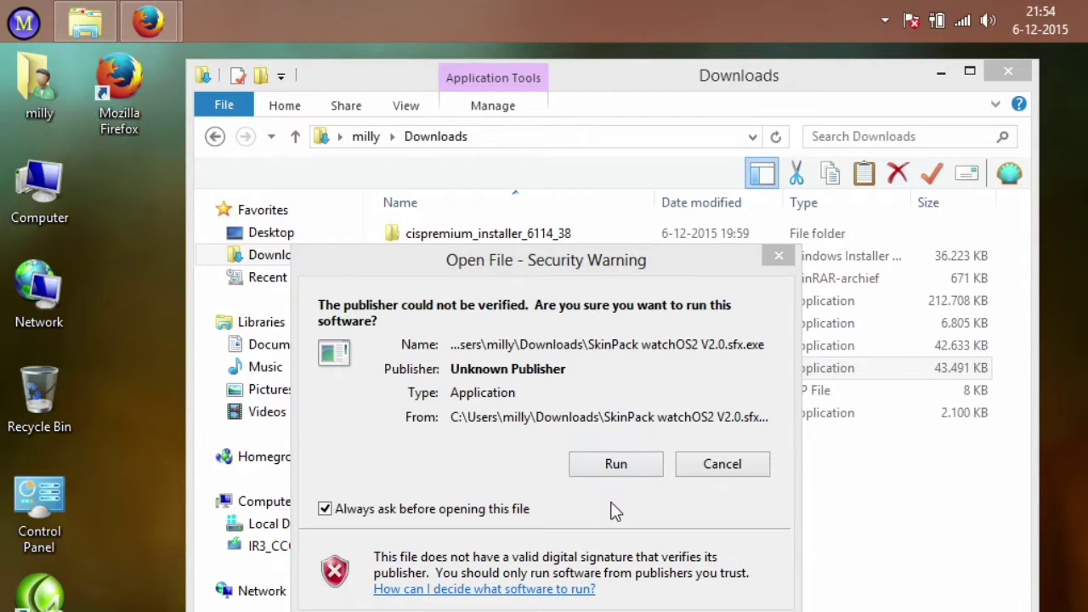
# Run the unverified SkinPack watchOS2 V2.0.sfx.exe despite the security warning
pyautogui.click(615, 466)
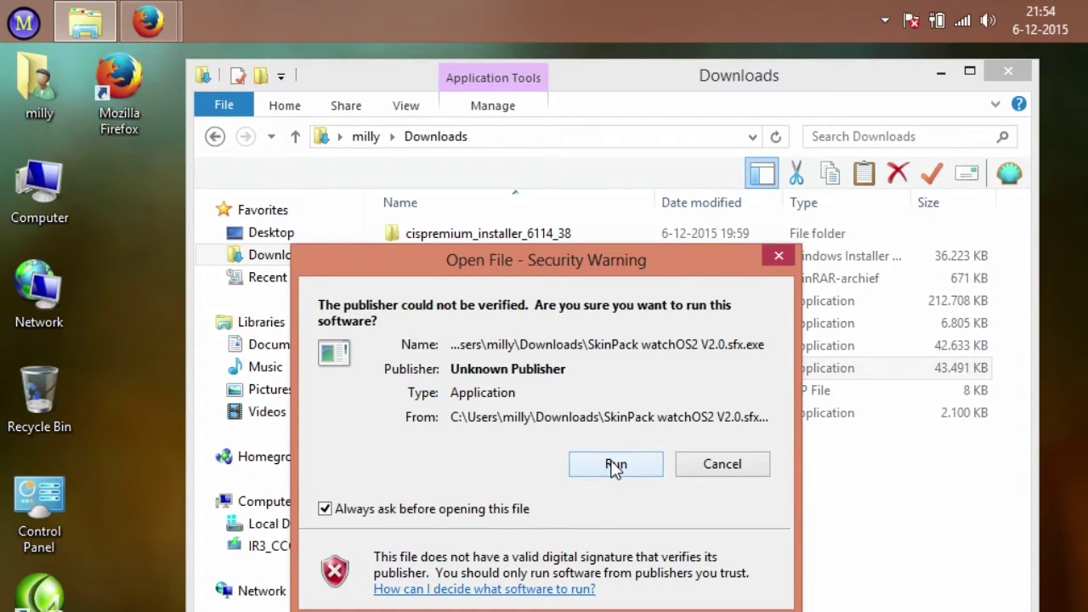
pyautogui.click(616, 467)
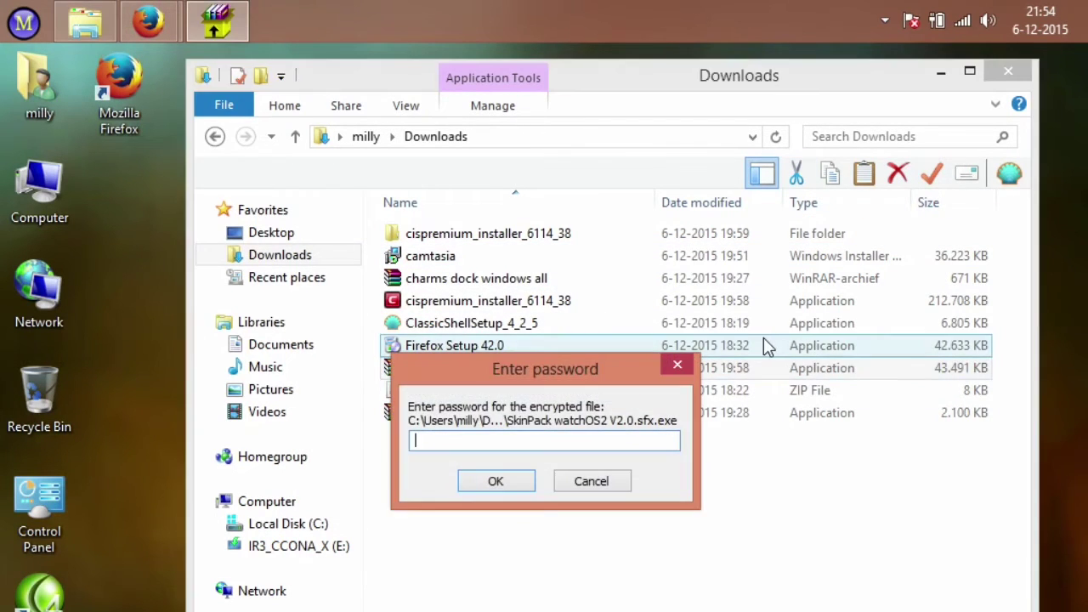
# Paste the archive password into the password field and confirm it
pyautogui.rightClick(456, 440)
pyautogui.click(515, 534)
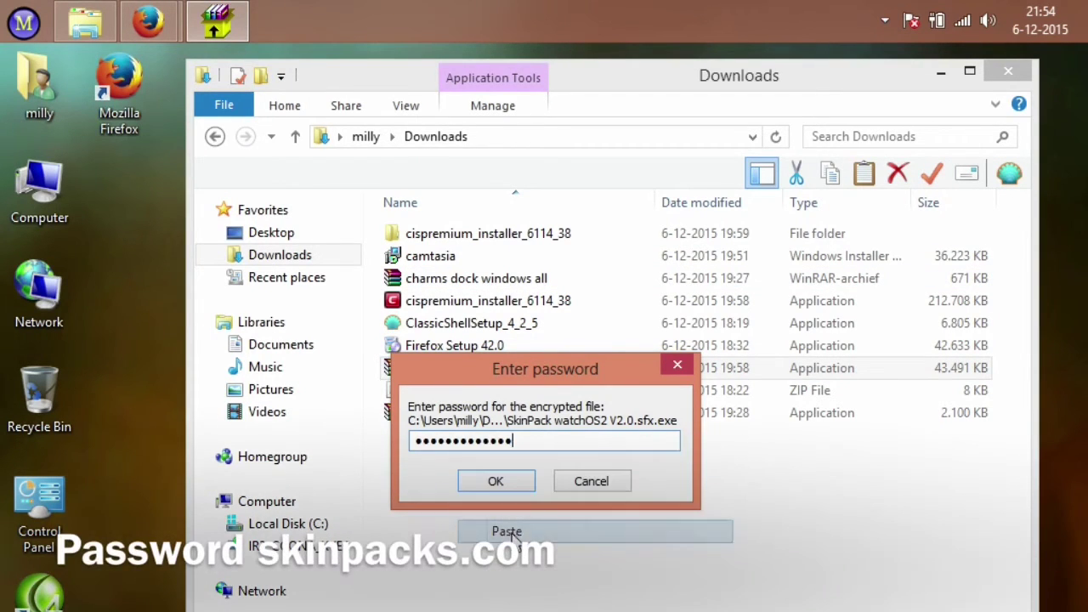
pyautogui.click(525, 492)
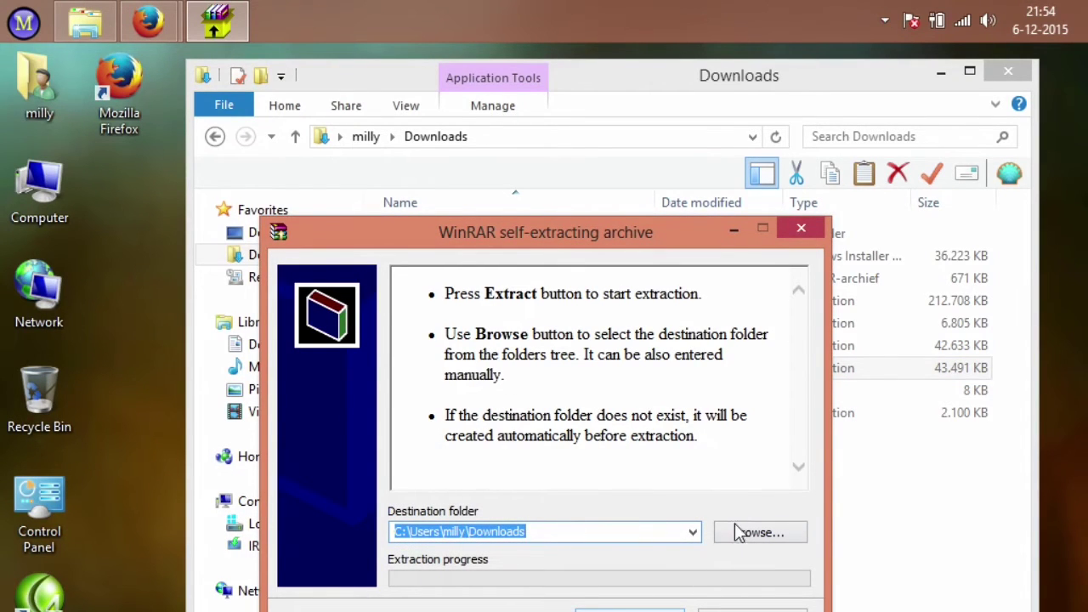
# Extract the SkinPack archive to the Desktop folder
pyautogui.click(693, 536)
pyautogui.click(741, 536)
pyautogui.click(463, 363)
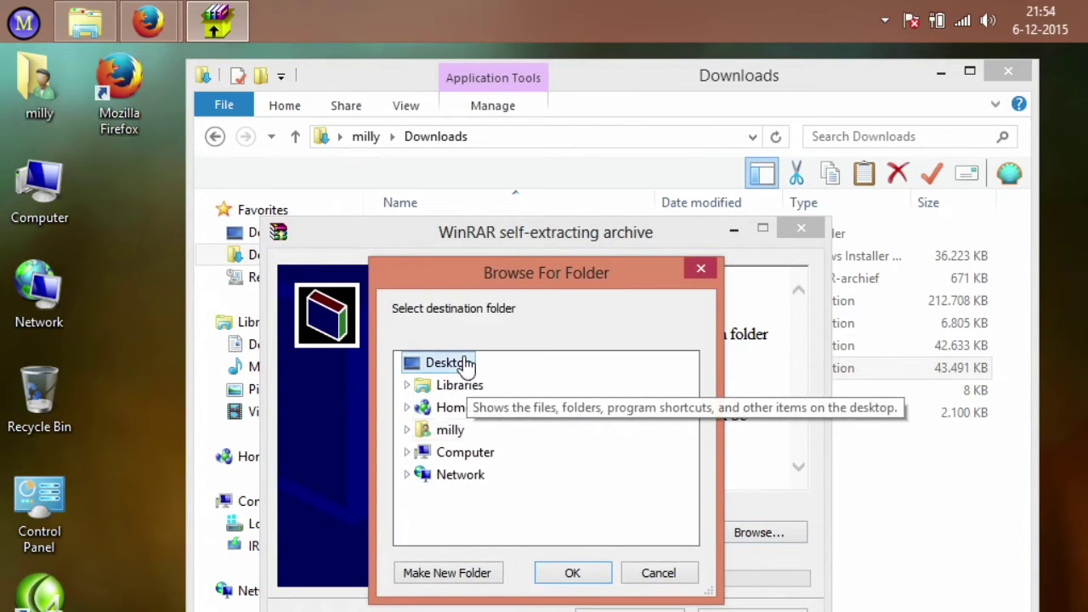
pyautogui.click(573, 573)
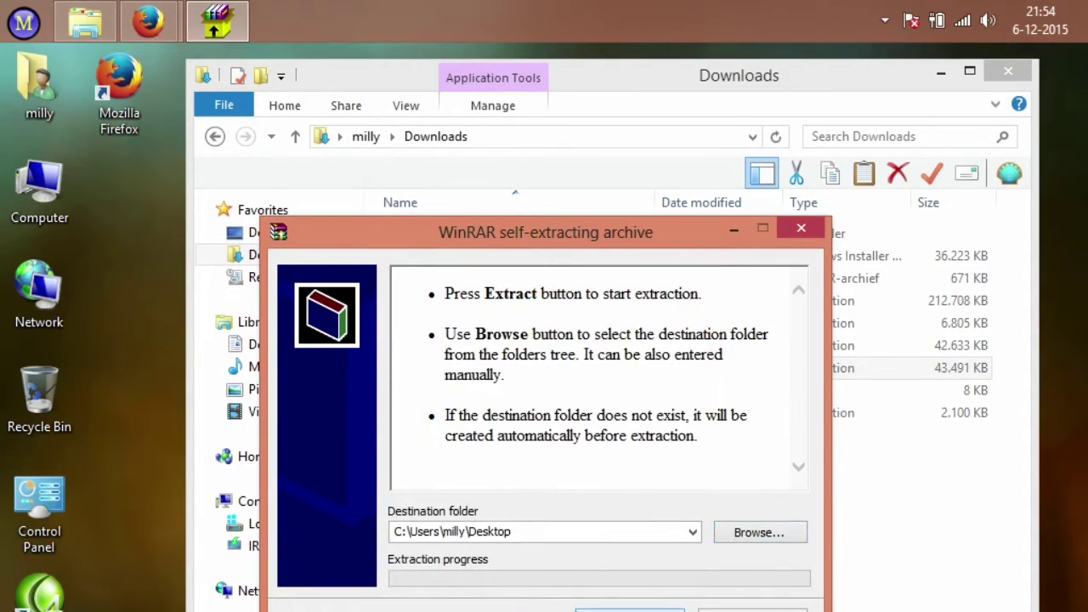
pyautogui.click(672, 609)
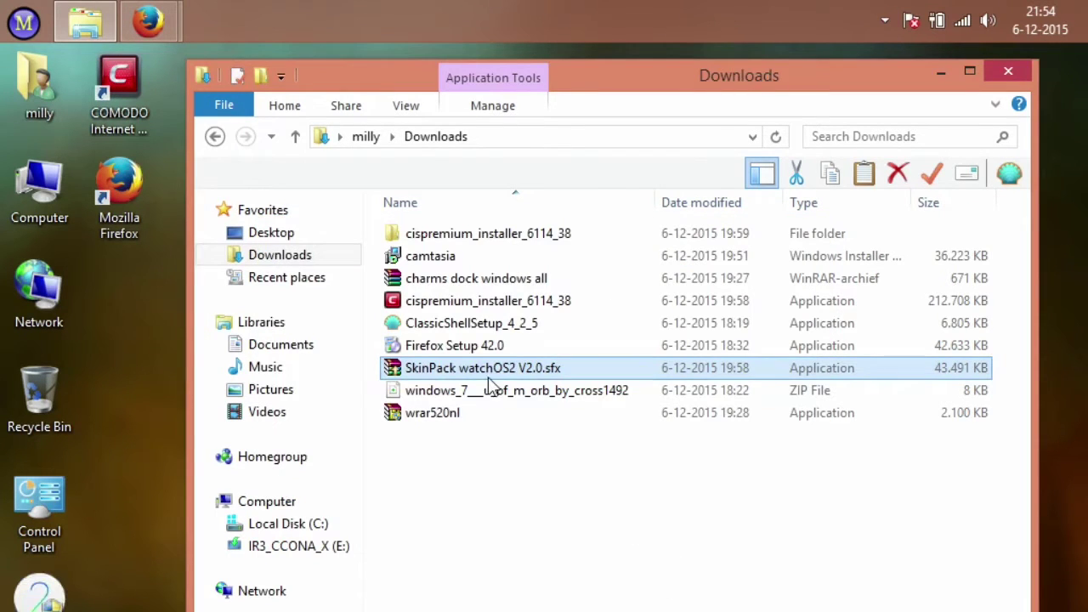
# Delete the SkinPack watchOS2 V2.0.sfx download and close the Downloads window
pyautogui.rightClick(487, 371)
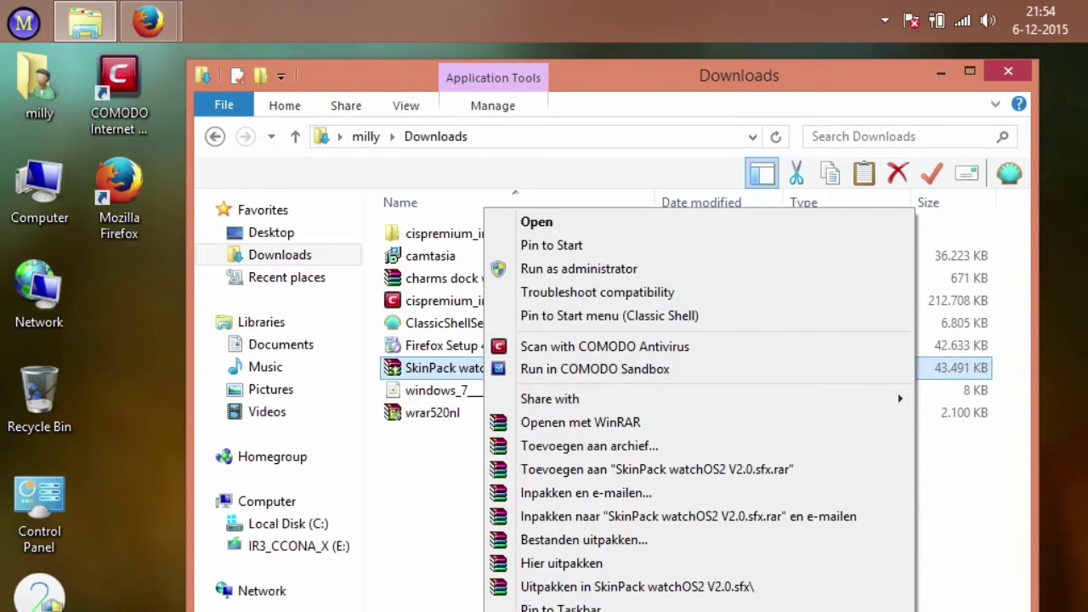
pyautogui.click(617, 600)
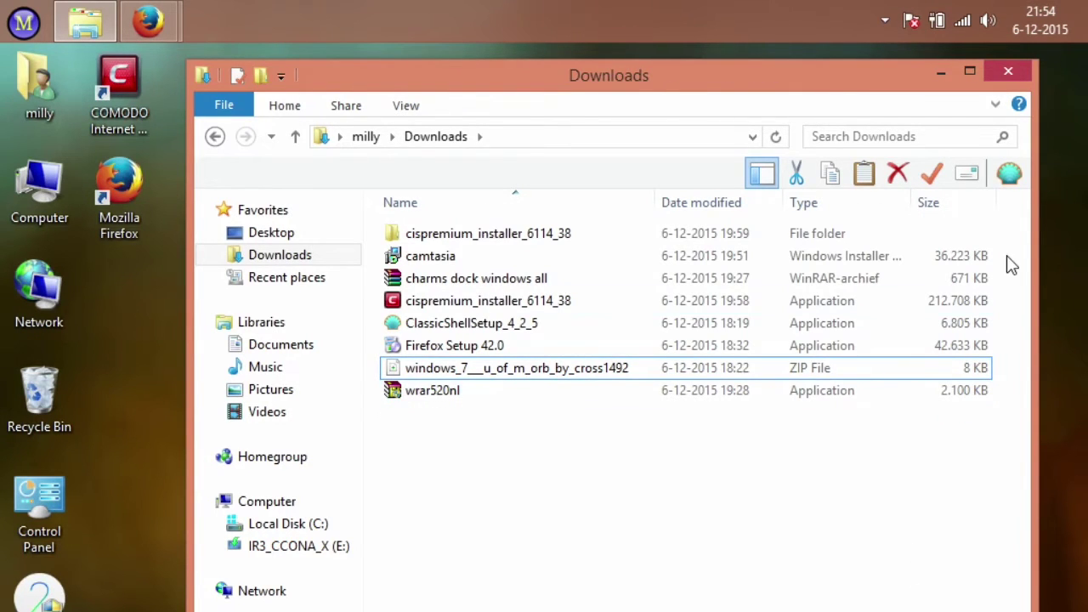
pyautogui.click(1007, 74)
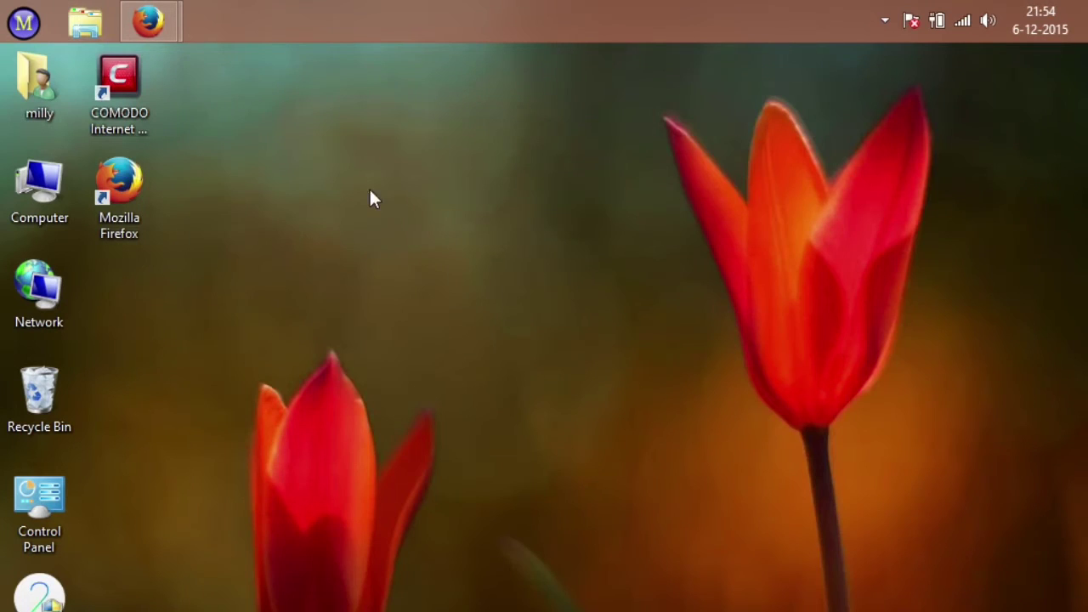
pyautogui.click(72, 595)
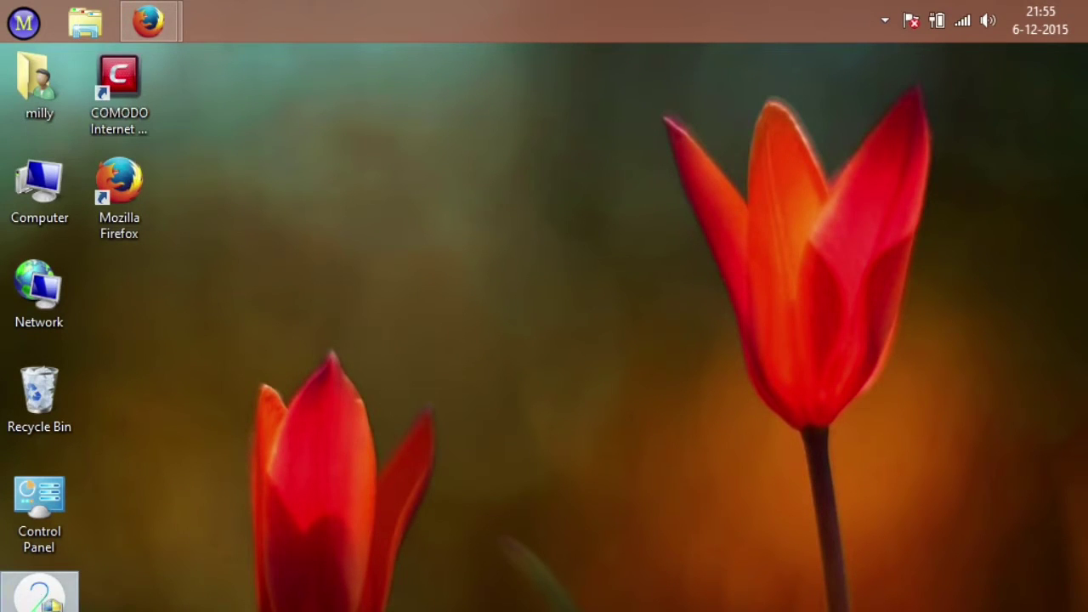
# Empty the Recycle Bin, then dismiss the extracted installer's context menu
pyautogui.rightClick(49, 402)
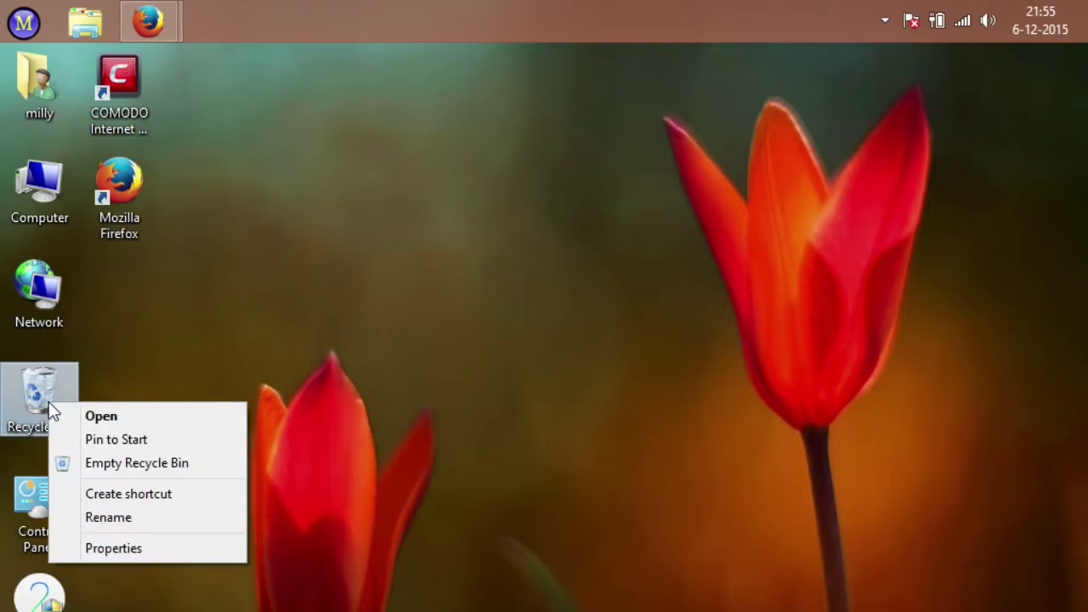
pyautogui.click(116, 465)
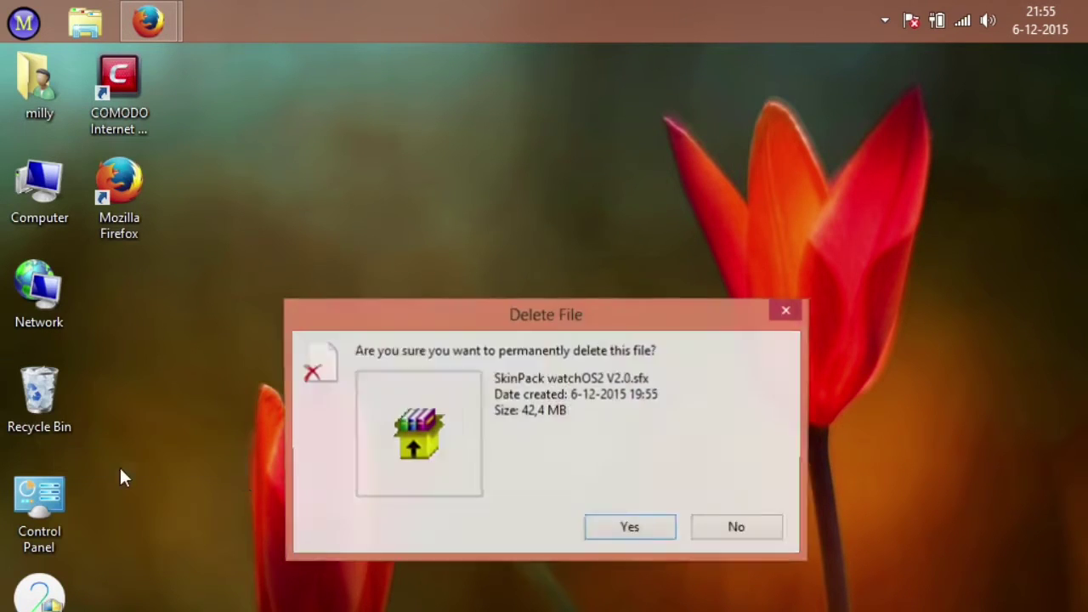
pyautogui.click(630, 530)
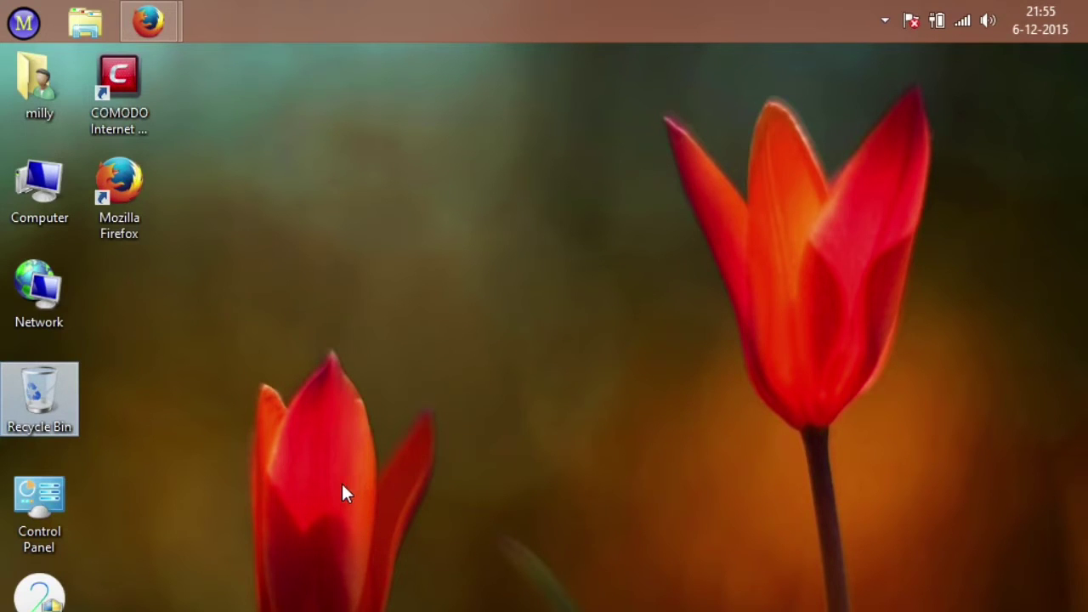
pyautogui.rightClick(52, 595)
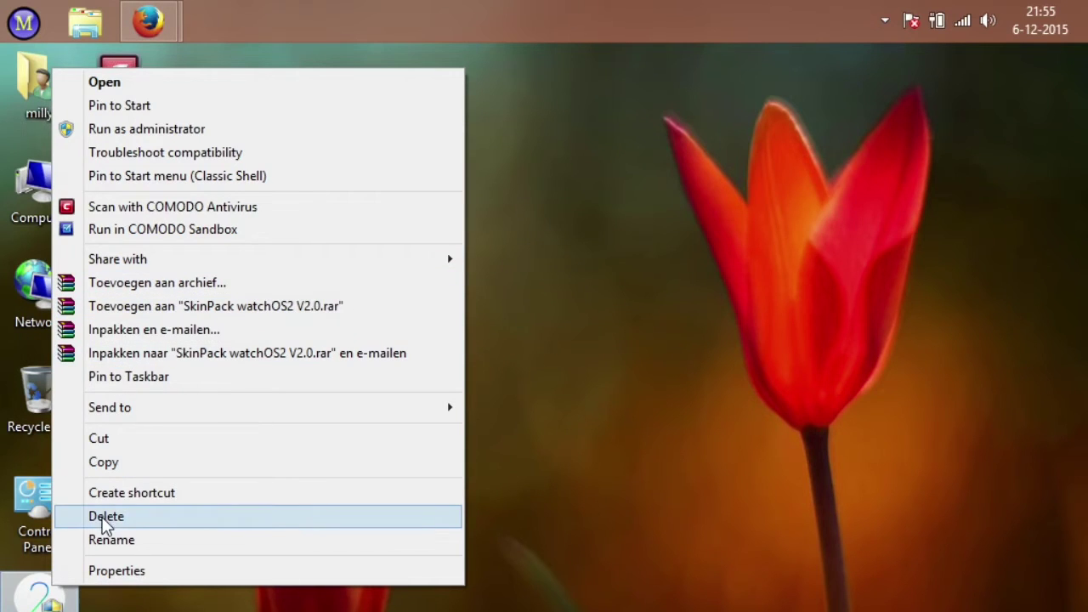
pyautogui.press('Escape')
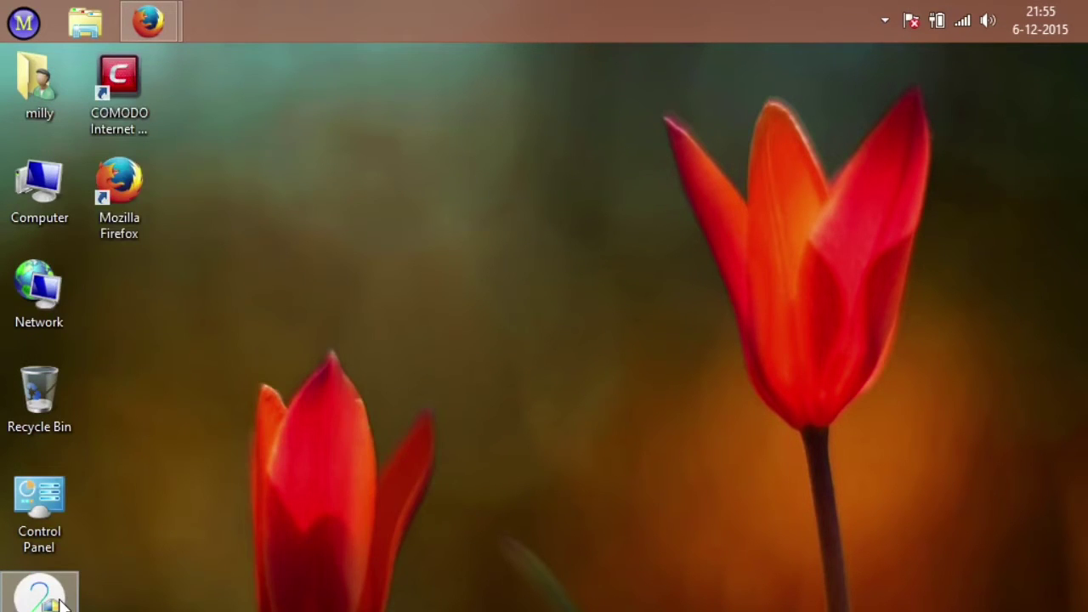
# Launch the extracted SkinPack watchOS2 V2.0 installer and view Computer's system properties (32-bit OS)
pyautogui.doubleClick(51, 595)
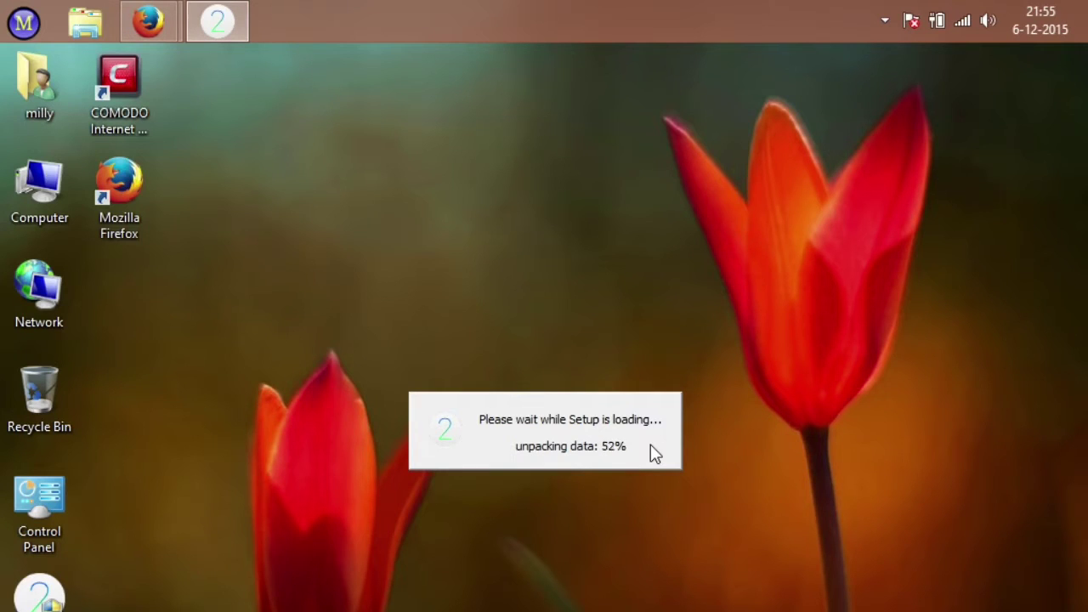
pyautogui.click(26, 24)
pyautogui.click(25, 24)
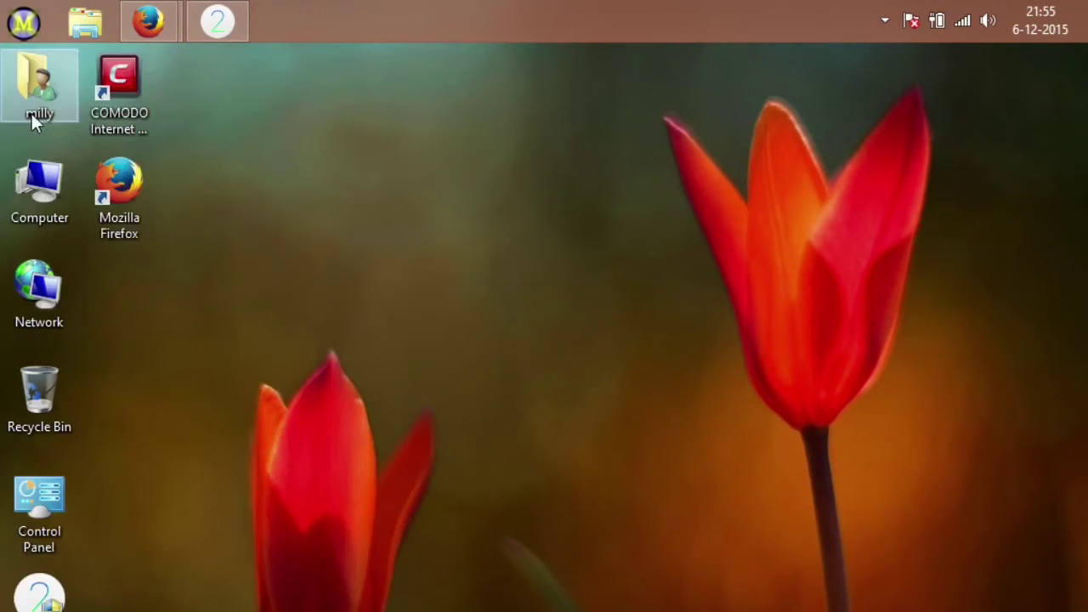
pyautogui.rightClick(33, 183)
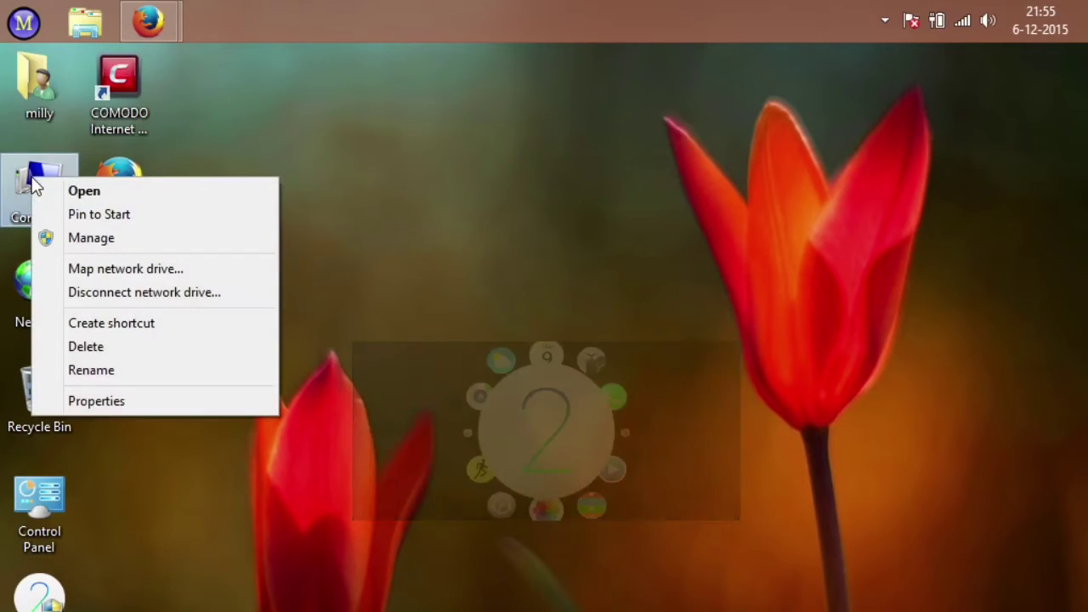
pyautogui.click(96, 402)
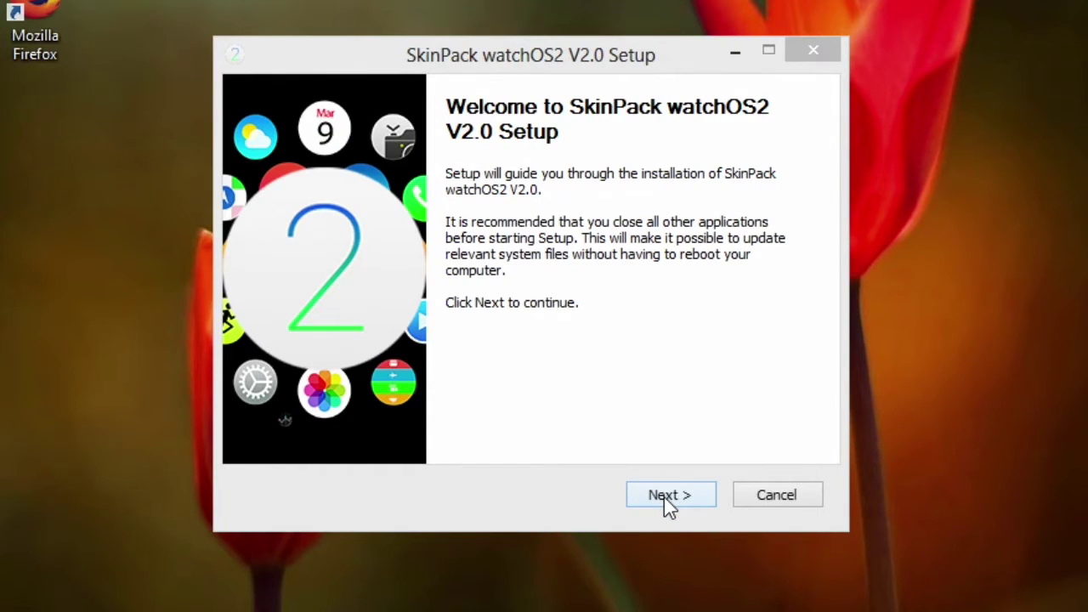
# Continue past the setup welcome page and scroll through the advertisement page
pyautogui.click(669, 498)
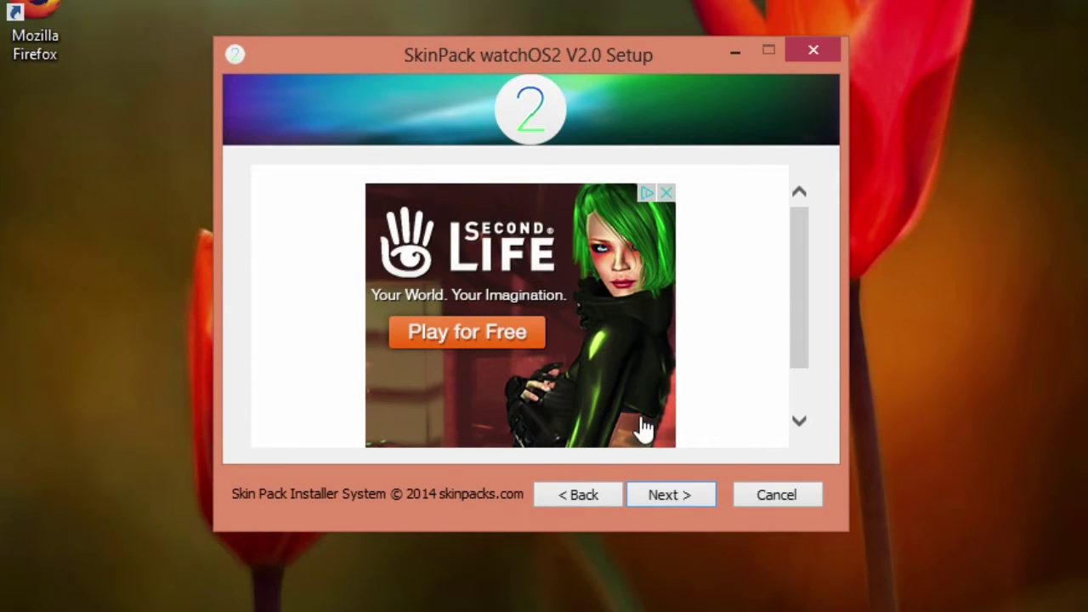
pyautogui.moveTo(792, 316); pyautogui.dragTo(804, 421)
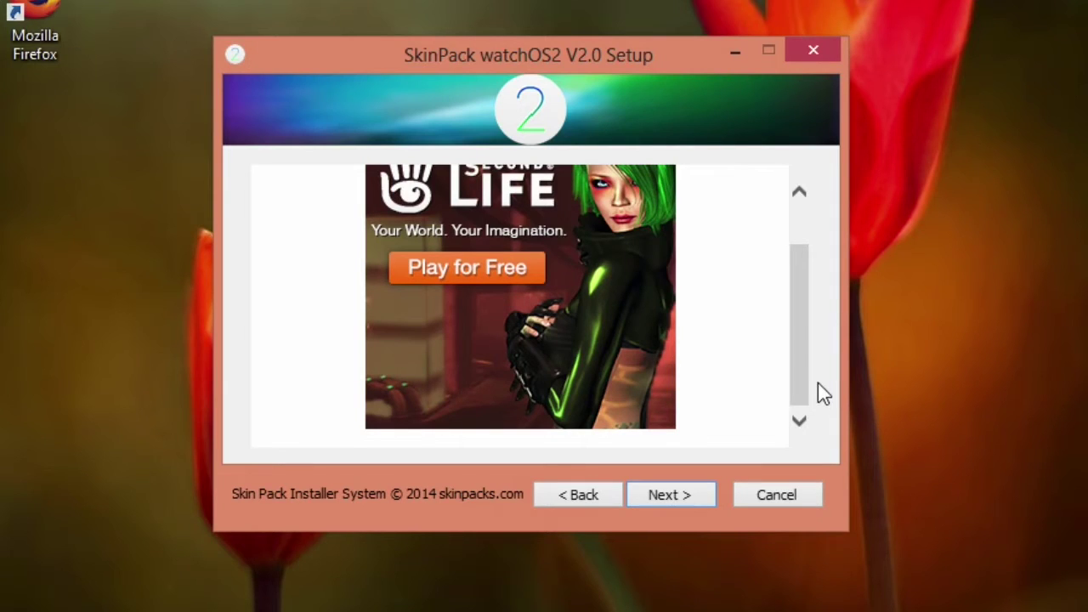
pyautogui.moveTo(801, 378); pyautogui.dragTo(799, 334)
pyautogui.moveTo(799, 258); pyautogui.dragTo(801, 260)
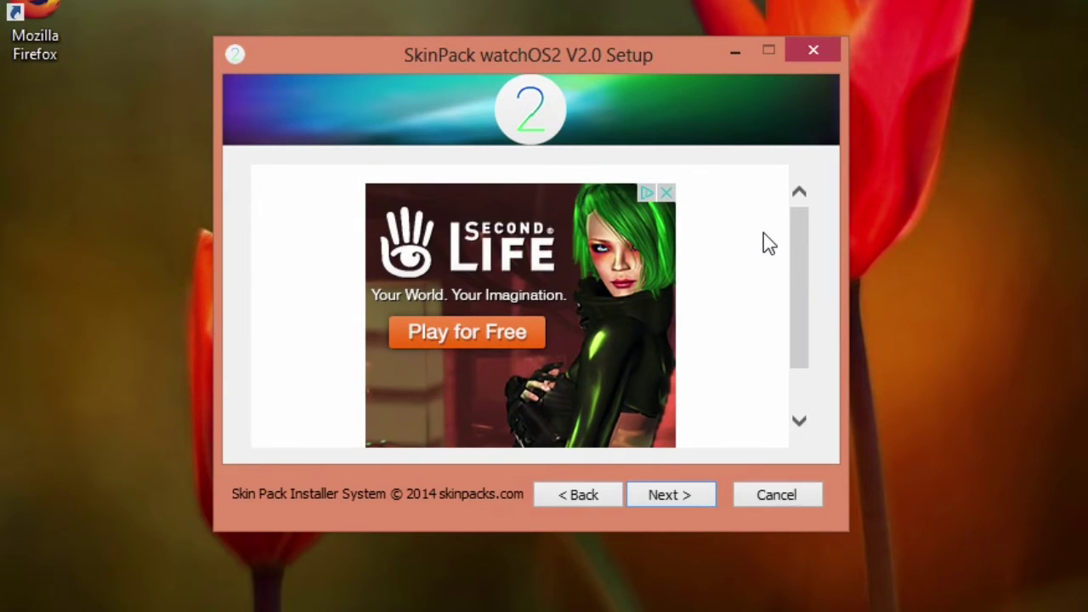
pyautogui.moveTo(792, 244); pyautogui.dragTo(792, 374)
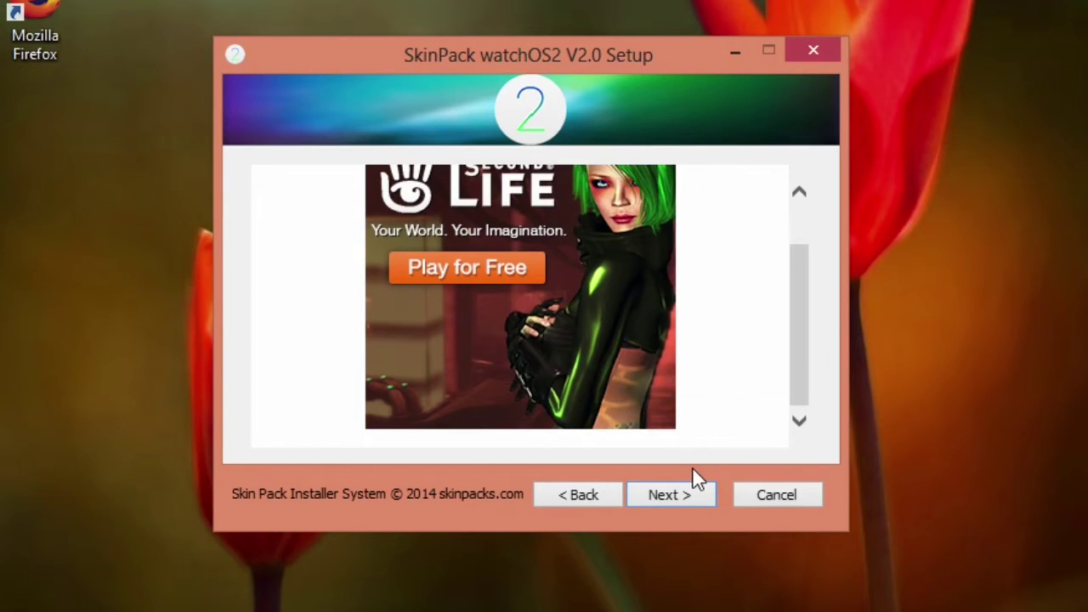
# Accept the terms of the License Agreement and scroll the license text
pyautogui.click(665, 492)
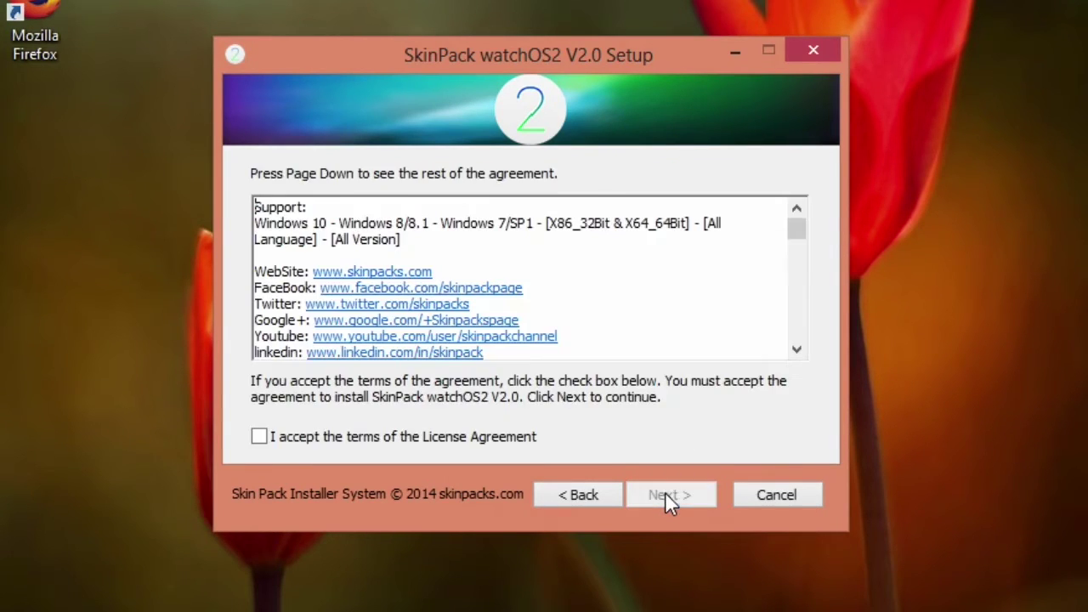
pyautogui.click(430, 437)
pyautogui.moveTo(805, 233)
pyautogui.mouseDown()
pyautogui.moveTo(808, 353)
pyautogui.moveTo(799, 202)
pyautogui.mouseUp()
# Move past the license and decline the Mysites123 browser-homepage offer
pyautogui.click(662, 488)
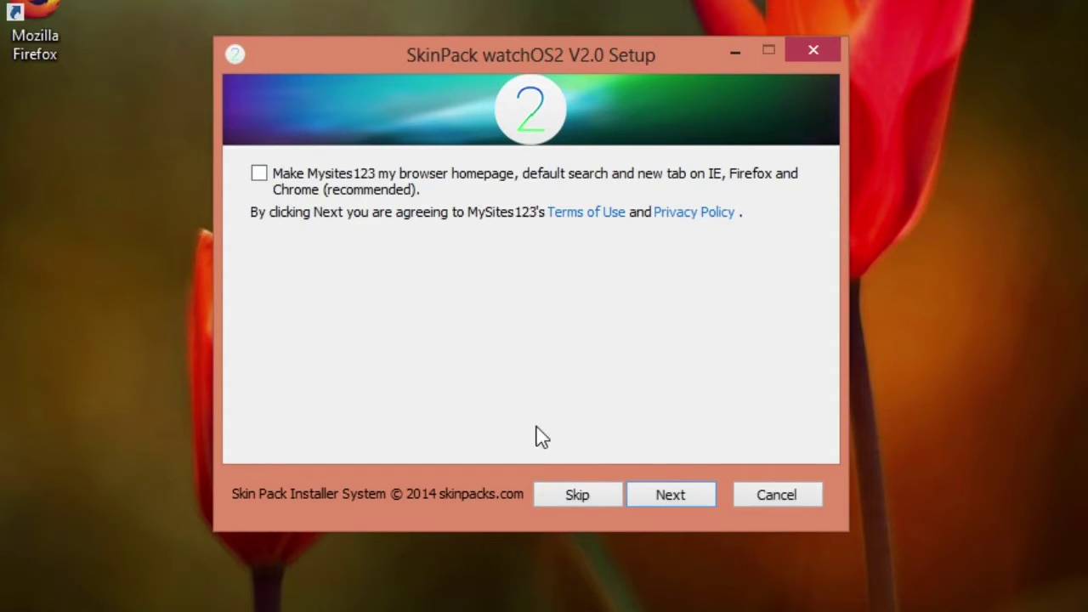
pyautogui.click(595, 496)
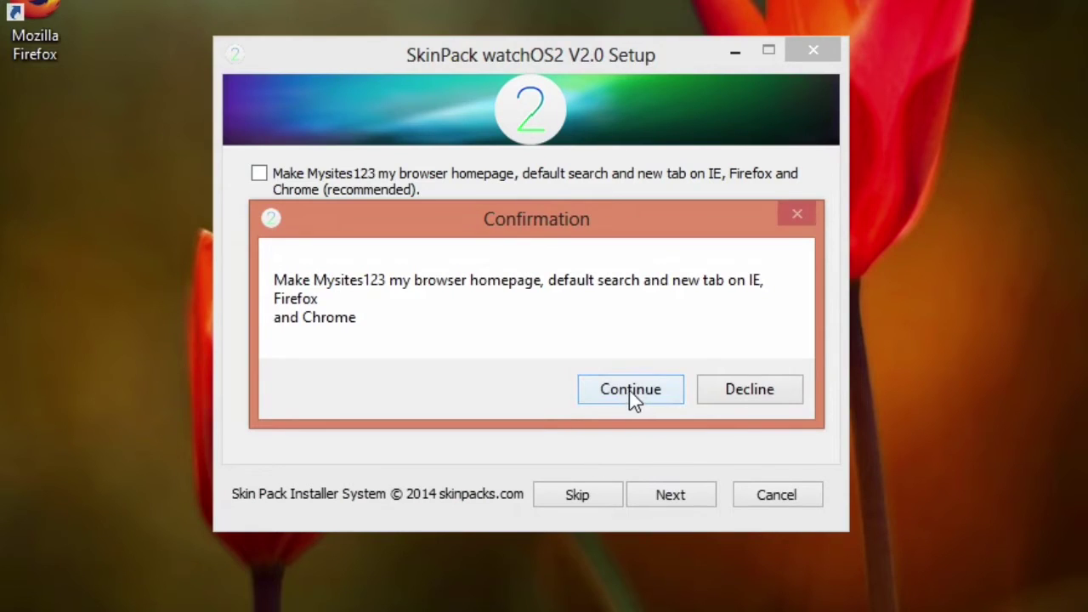
pyautogui.click(733, 391)
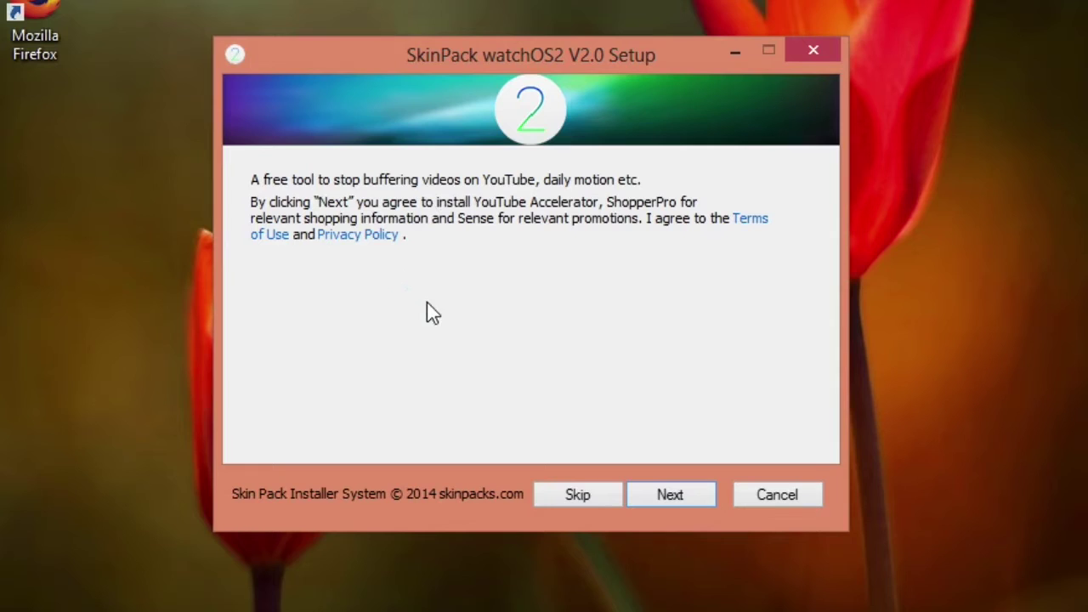
# Skip the YouTube Accelerator and Genieo offers and untick the FilesFrog update checker
pyautogui.click(565, 495)
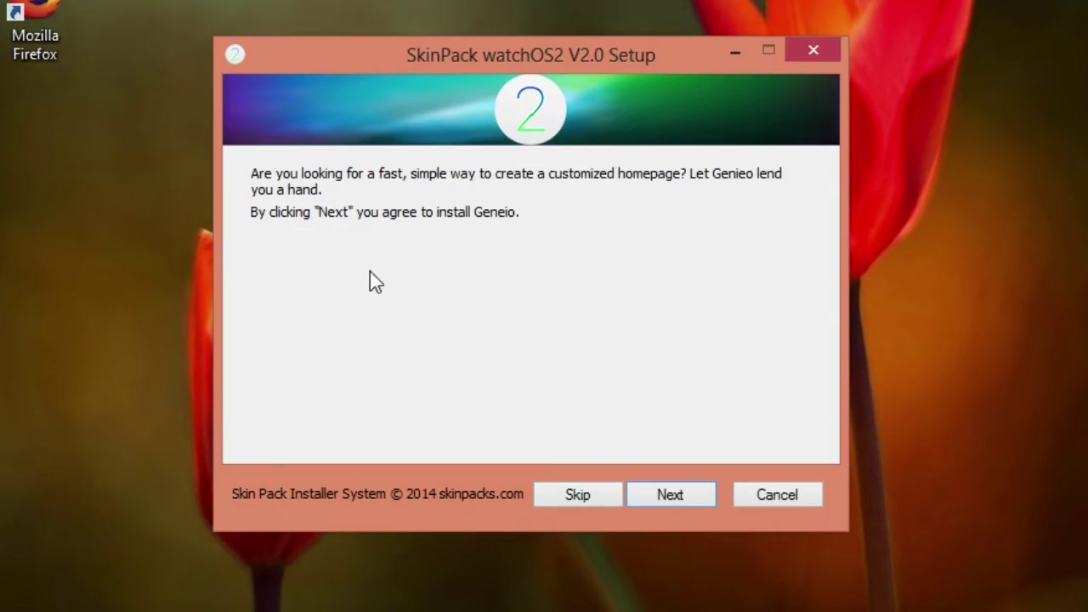
pyautogui.click(581, 496)
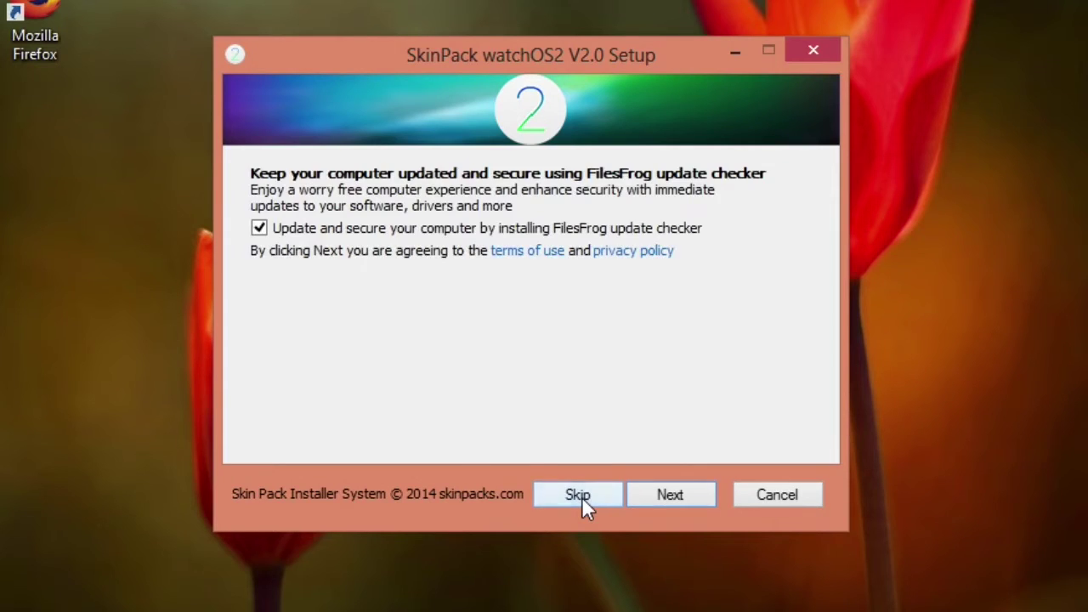
pyautogui.click(262, 229)
pyautogui.click(561, 495)
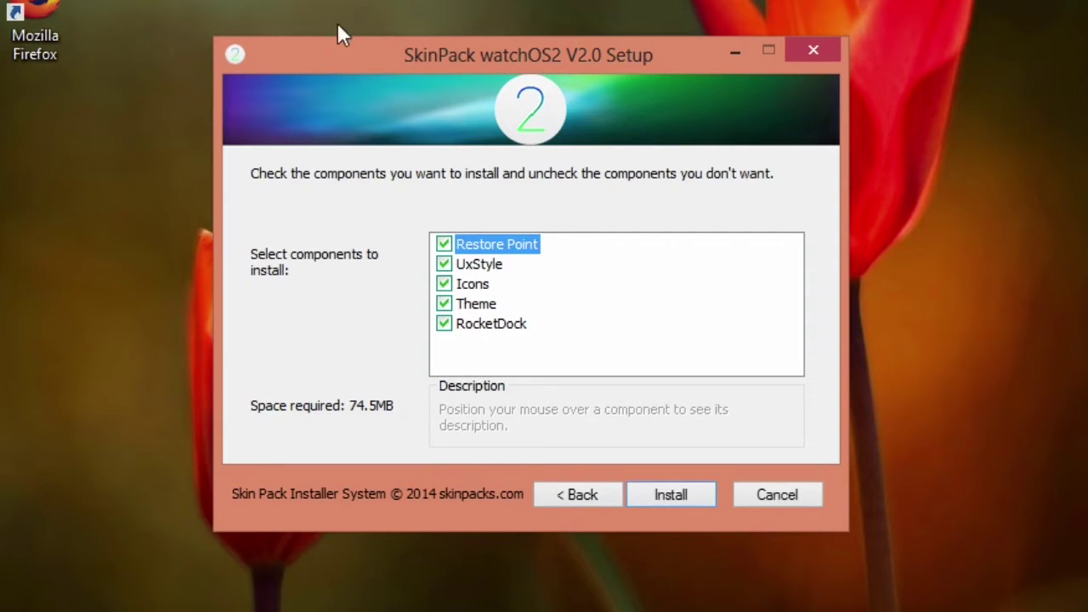
# Uncheck RocketDock and install the remaining SkinPack components
pyautogui.click(444, 325)
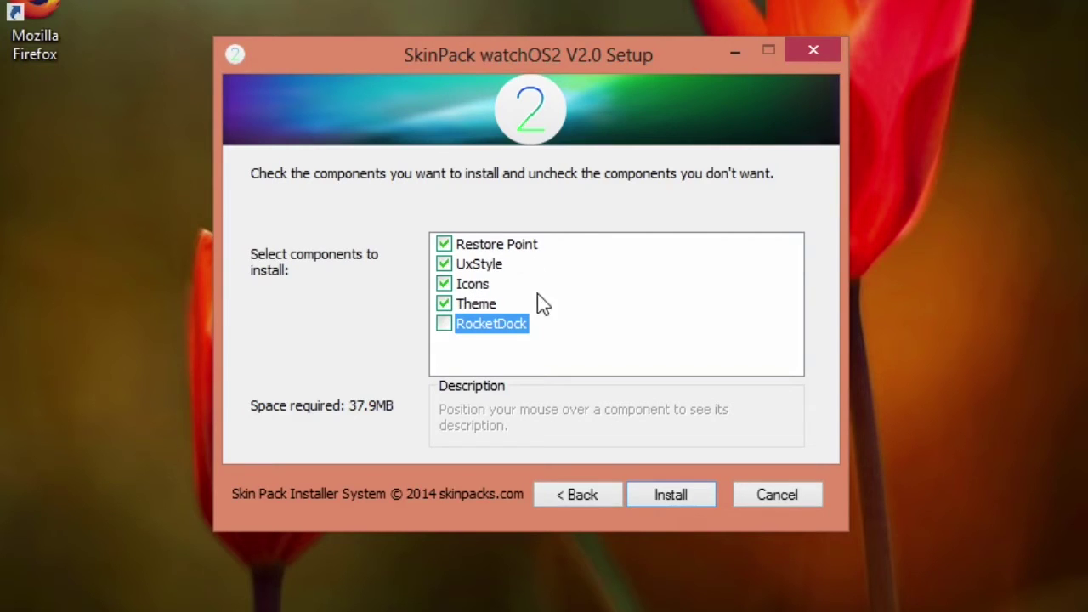
pyautogui.click(676, 492)
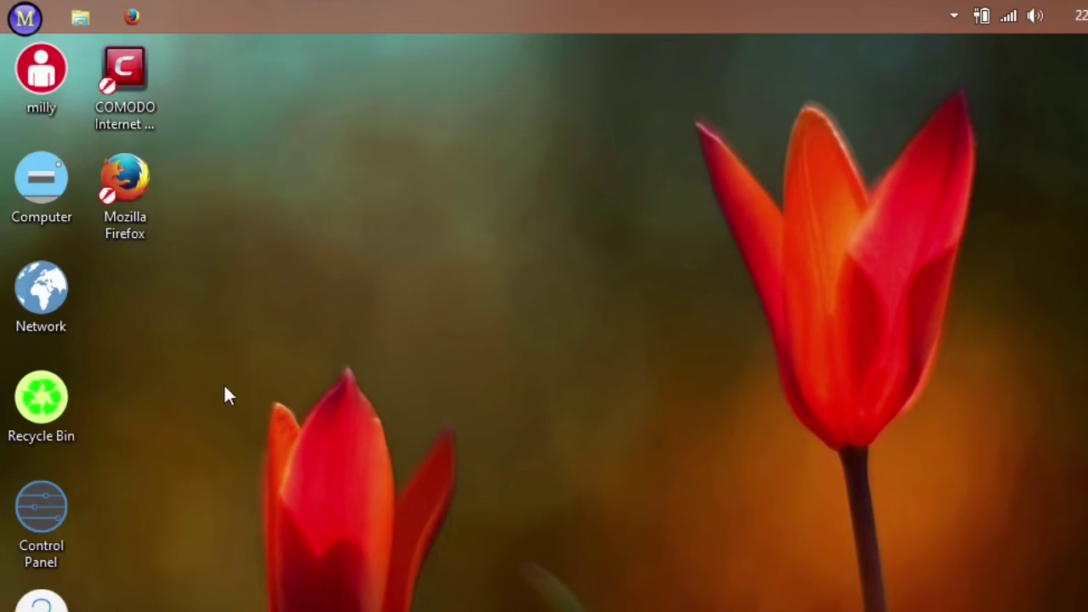
# Open the Classic Shell Start menu and show the All Programs list
pyautogui.click(26, 16)
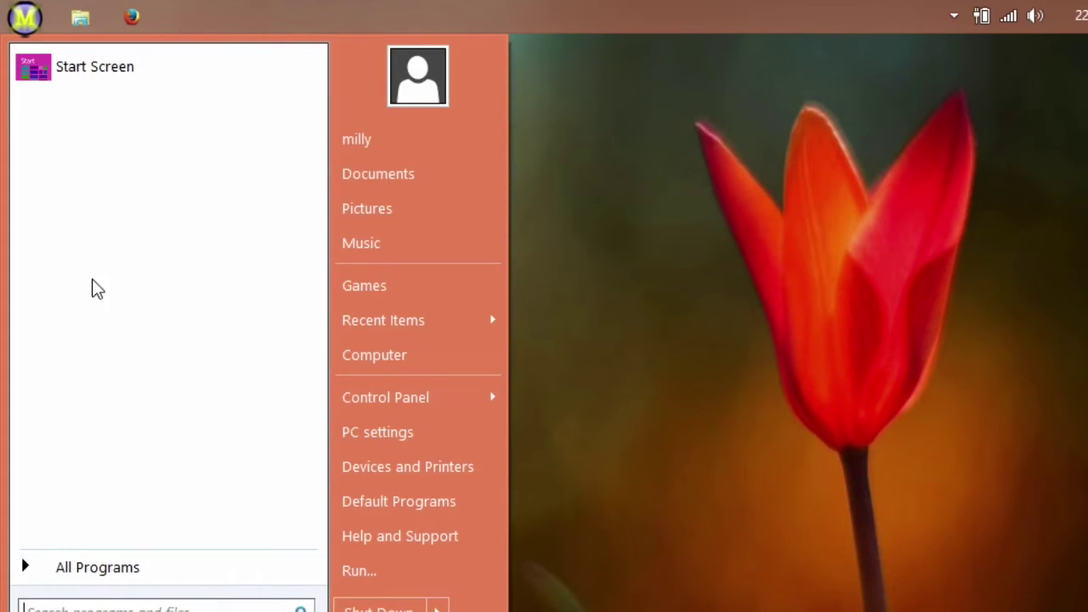
pyautogui.click(127, 567)
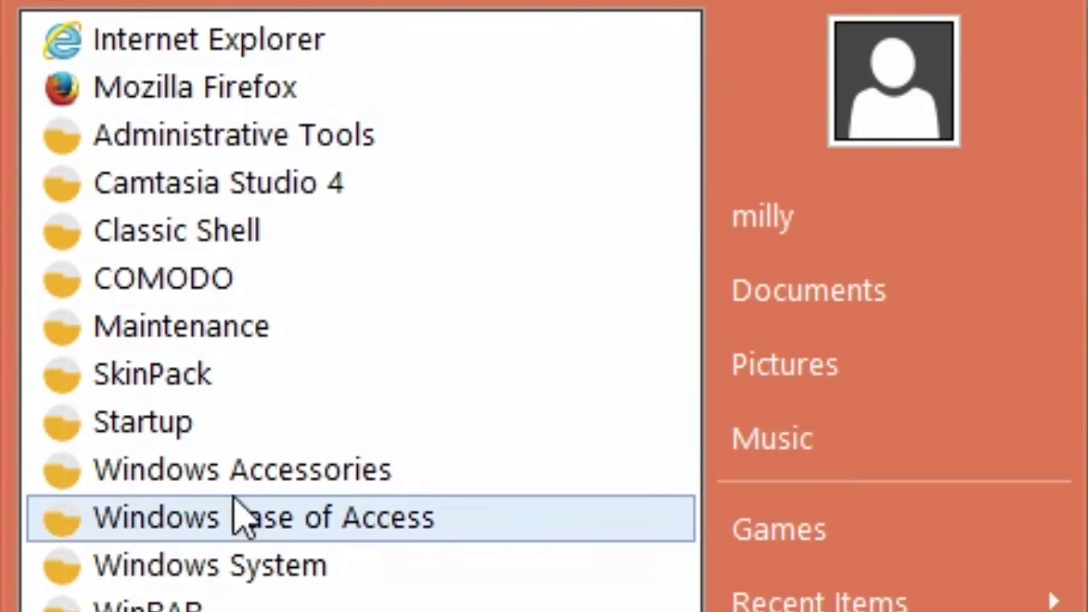
pyautogui.press('BackSpace')
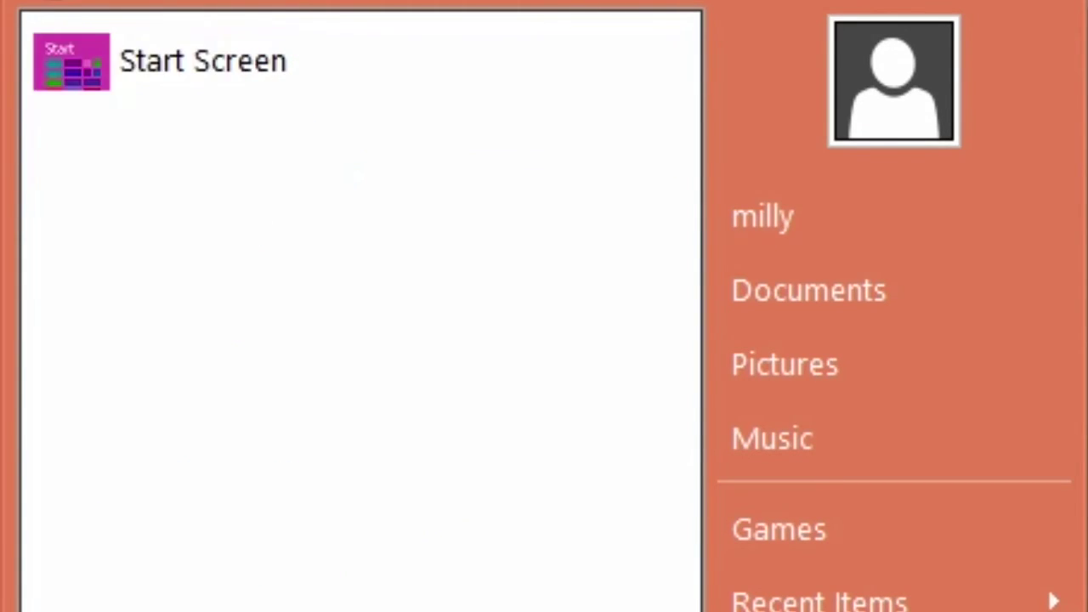
pyautogui.press('Return')
pyautogui.press('BackSpace')
pyautogui.press('Return')
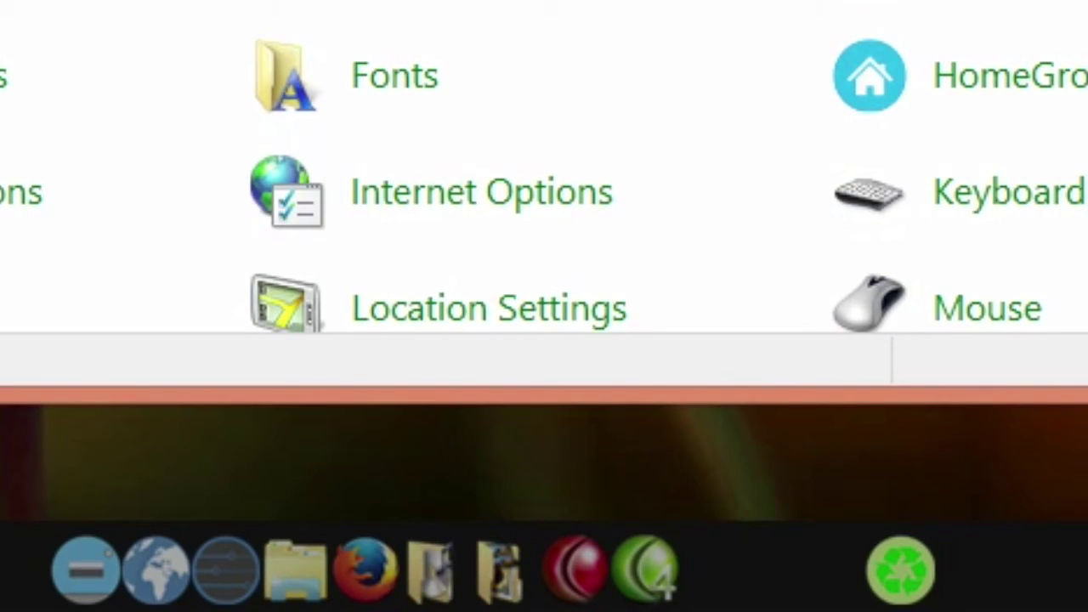
# Scroll through All Control Panel Items, then close Control Panel with Alt+F4
pyautogui.scroll(-1, 544, 166)
pyautogui.scroll(-1, 544, 166)
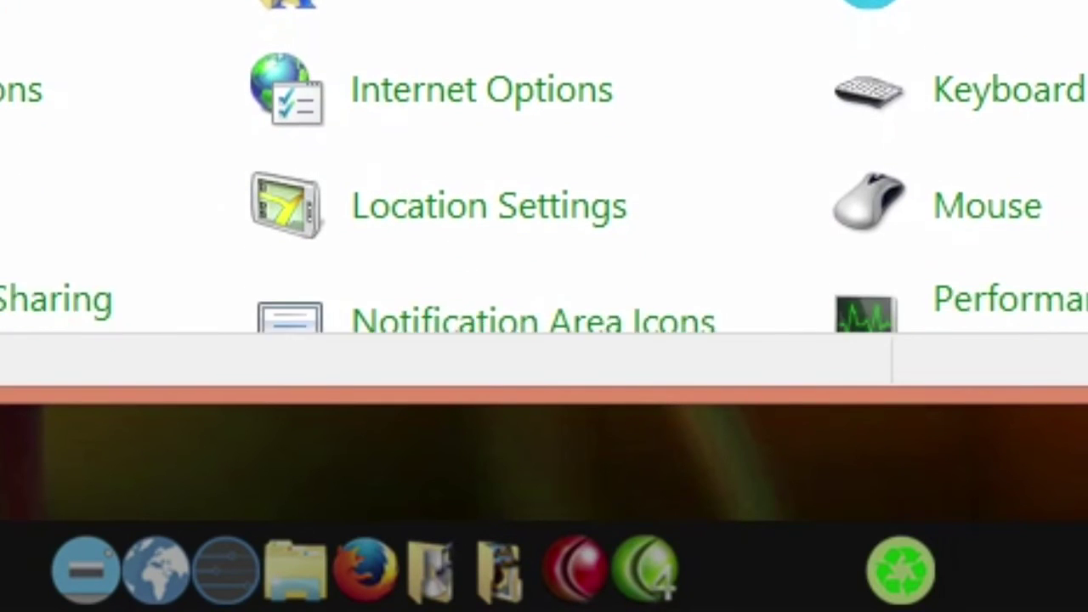
pyautogui.scroll(-2, 544, 166)
pyautogui.scroll(-2, 544, 166)
pyautogui.scroll(1, 545, 167)
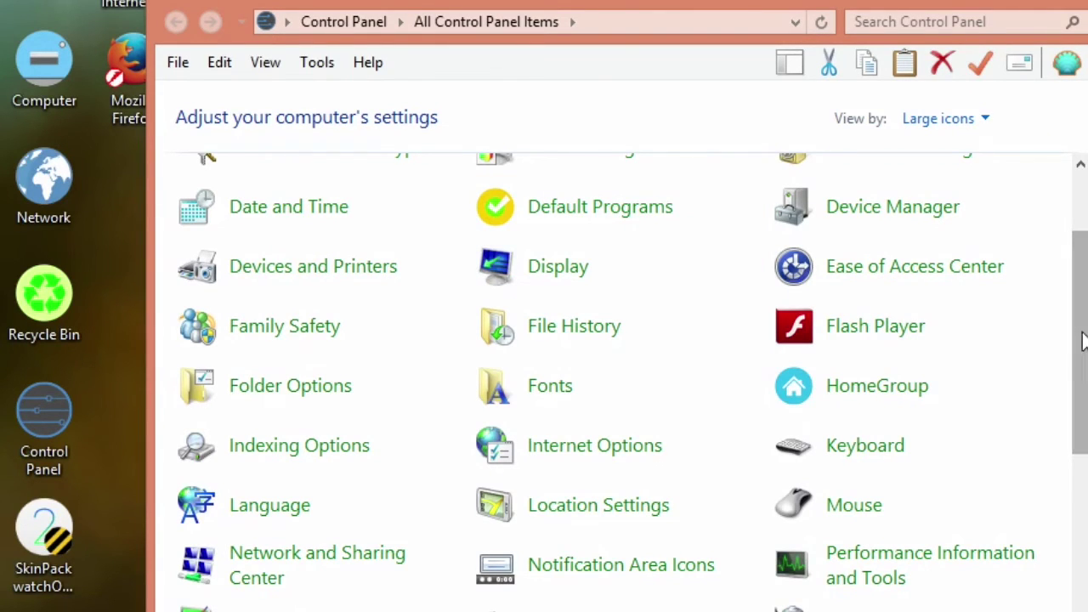
pyautogui.moveTo(1076, 337); pyautogui.dragTo(1073, 540)
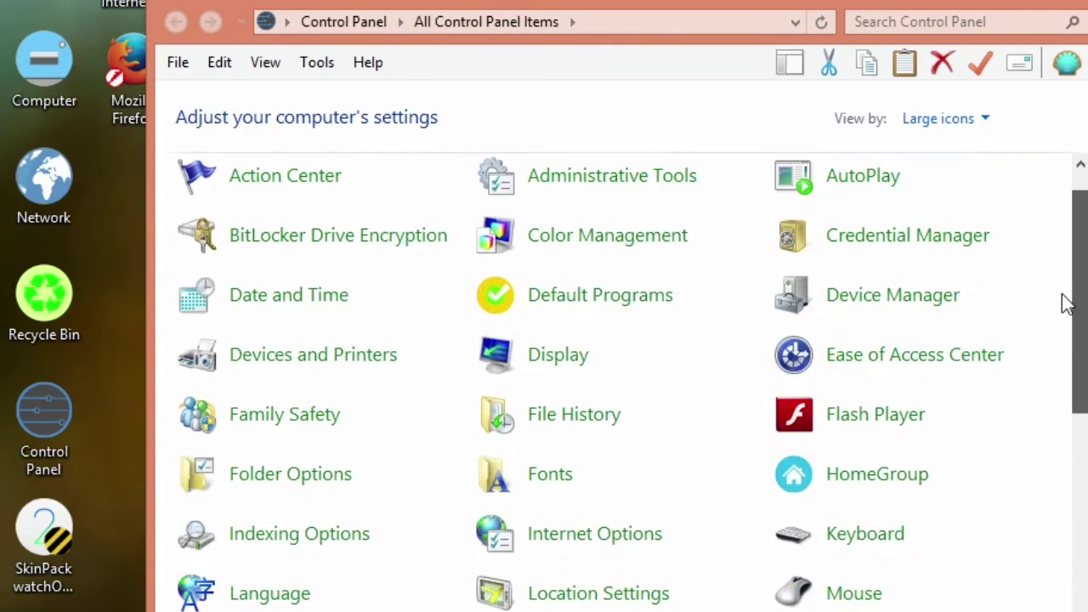
pyautogui.moveTo(1073, 540); pyautogui.dragTo(1057, 175)
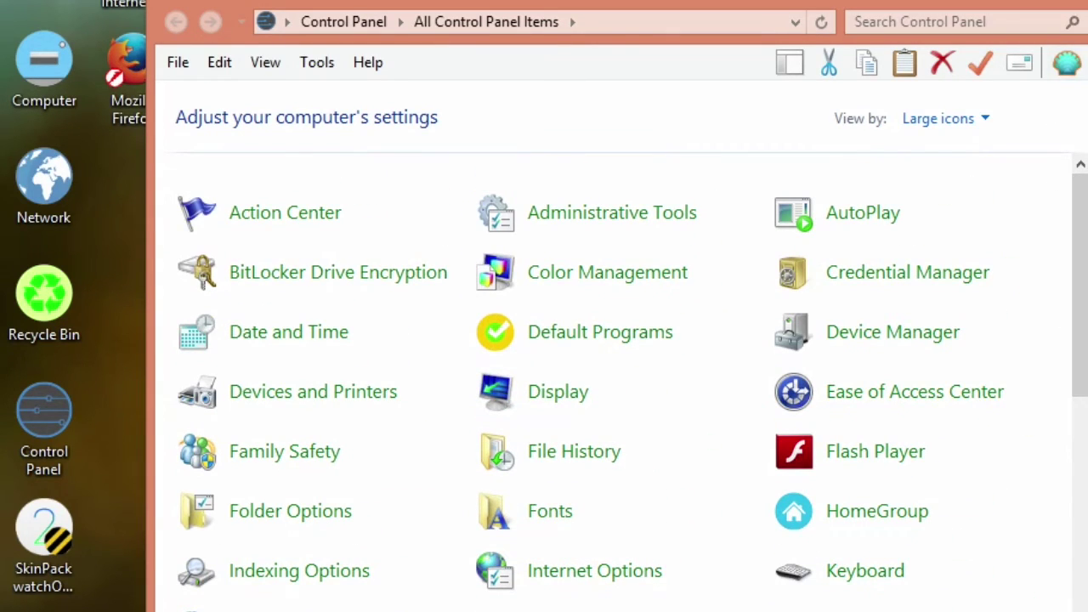
pyautogui.hotkey('alt', 'F4')
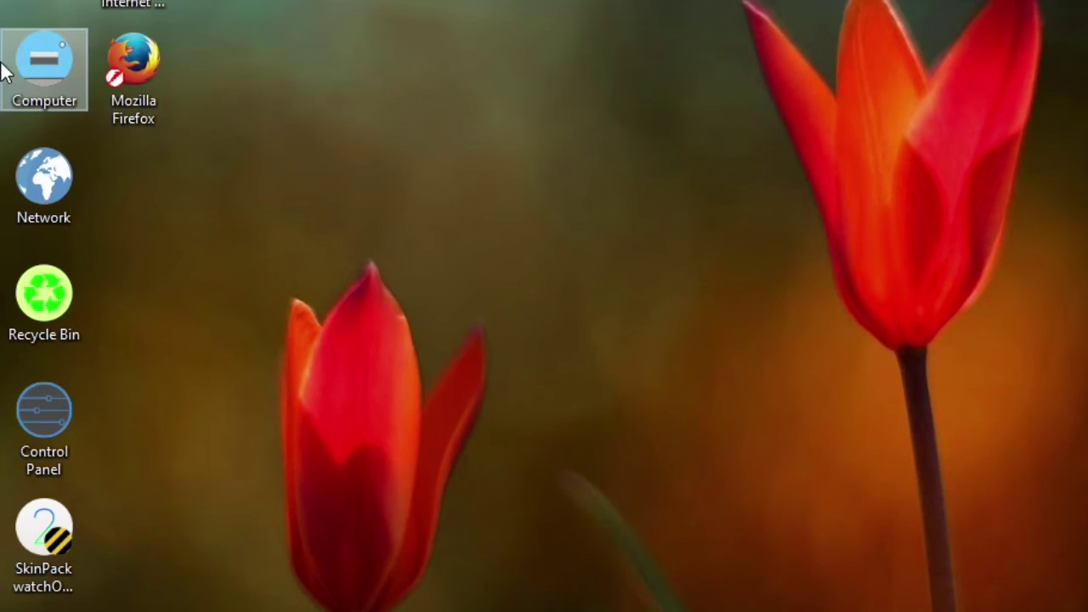
# Open Computer and switch the drive view to Large icons
pyautogui.doubleClick(29, 62)
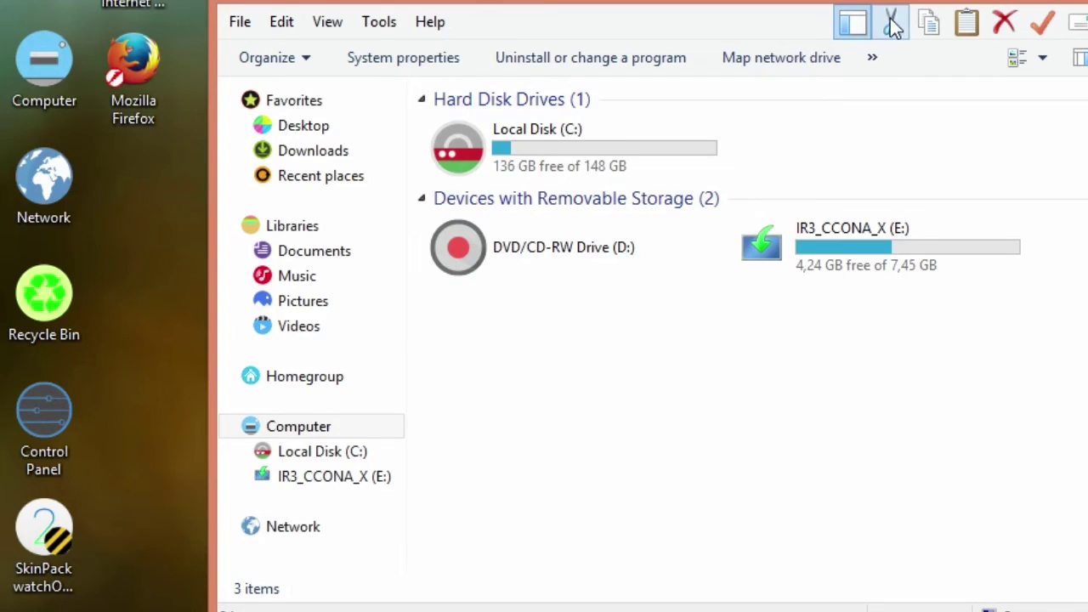
pyautogui.click(1044, 58)
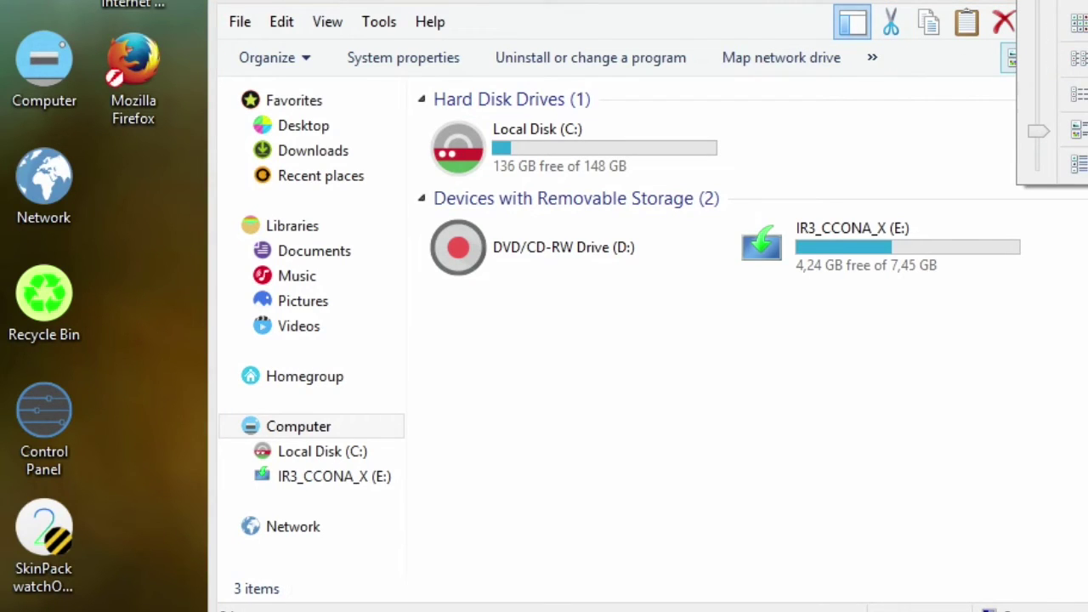
pyautogui.moveTo(1039, 130); pyautogui.dragTo(1039, 58)
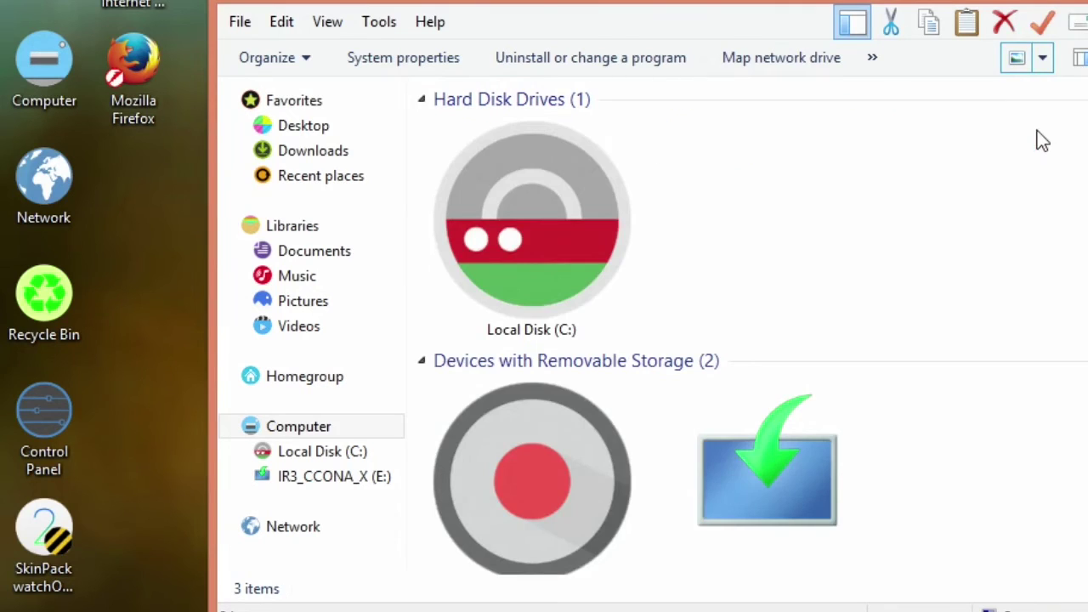
pyautogui.click(1067, 271)
pyautogui.scroll(-1, 753, 332)
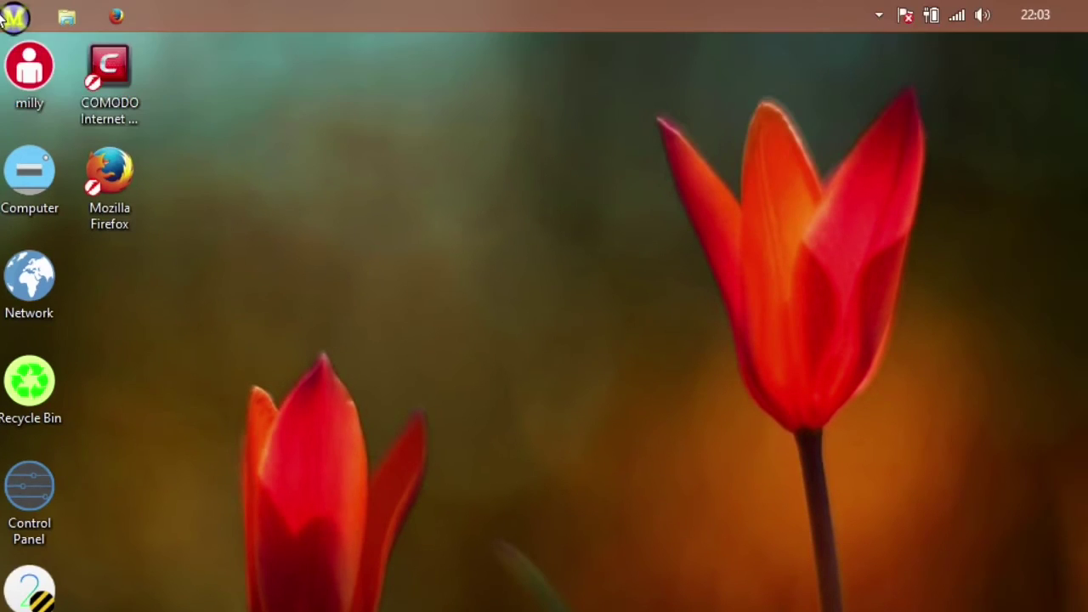
# In All Programs, expand the Startup, SkinPack, Maintenance, COMODO, Classic Shell and Camtasia Studio 4 folders
pyautogui.click(4, 17)
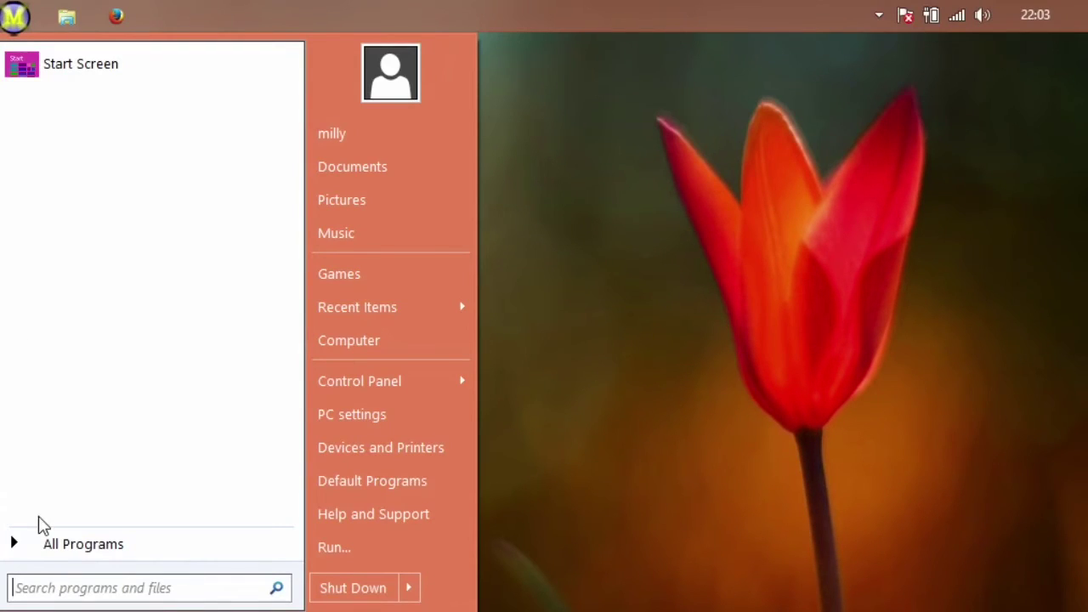
pyautogui.click(47, 548)
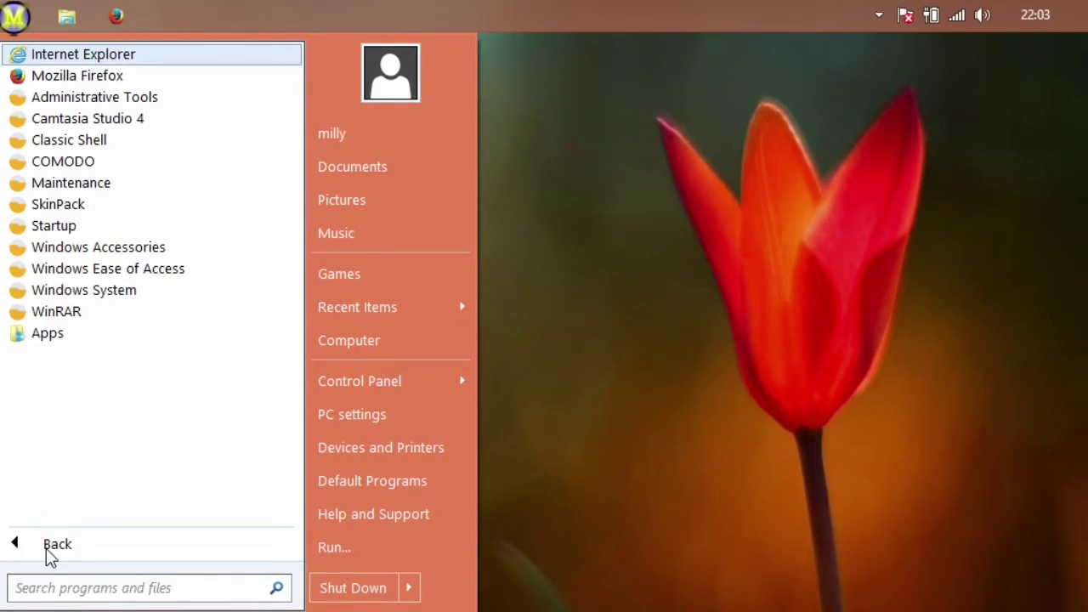
pyautogui.click(64, 232)
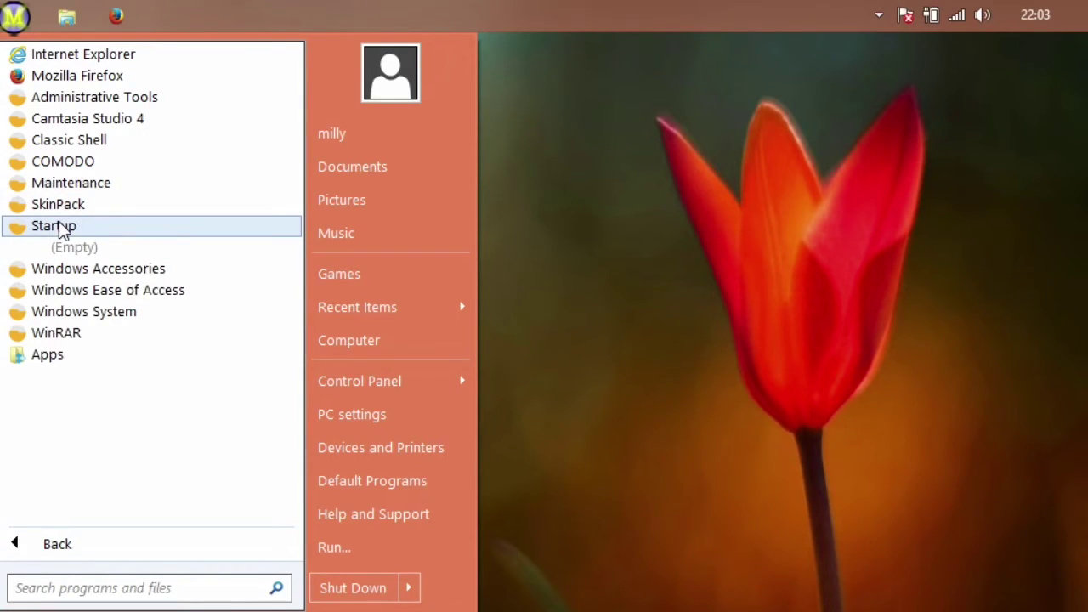
pyautogui.click(62, 209)
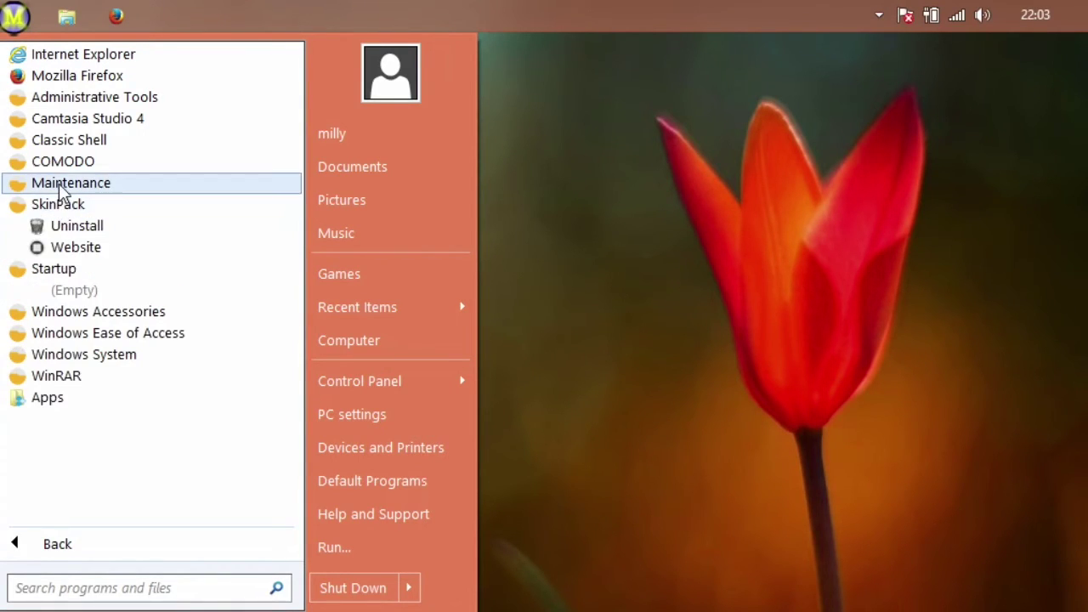
pyautogui.click(61, 189)
pyautogui.click(60, 164)
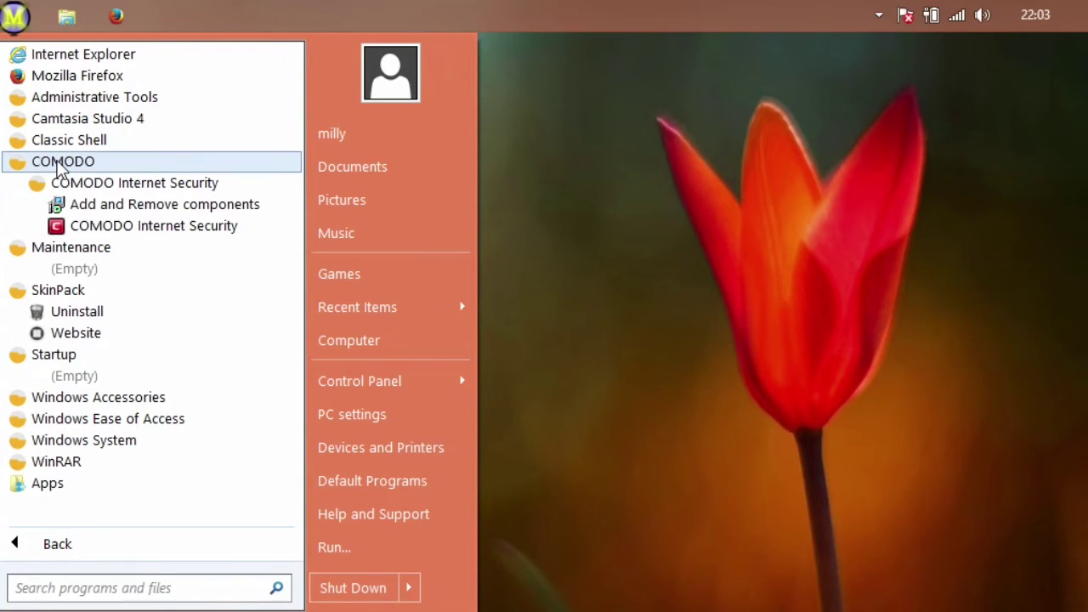
pyautogui.click(60, 145)
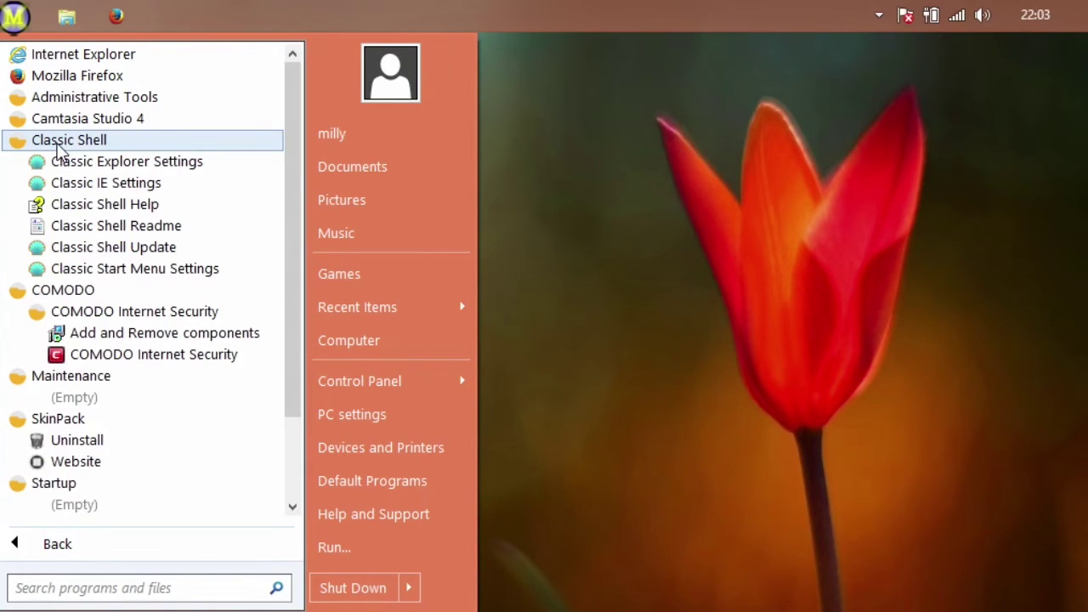
pyautogui.click(60, 119)
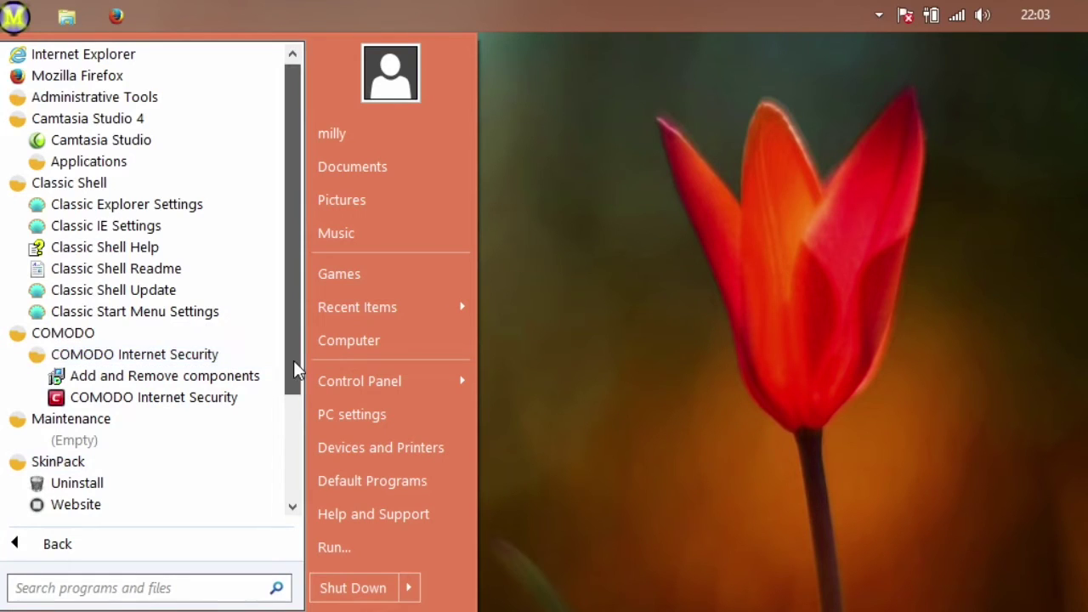
# Scroll down, expand Windows Ease of Access, and launch Windows Fax and Scan
pyautogui.moveTo(293, 361); pyautogui.dragTo(294, 474)
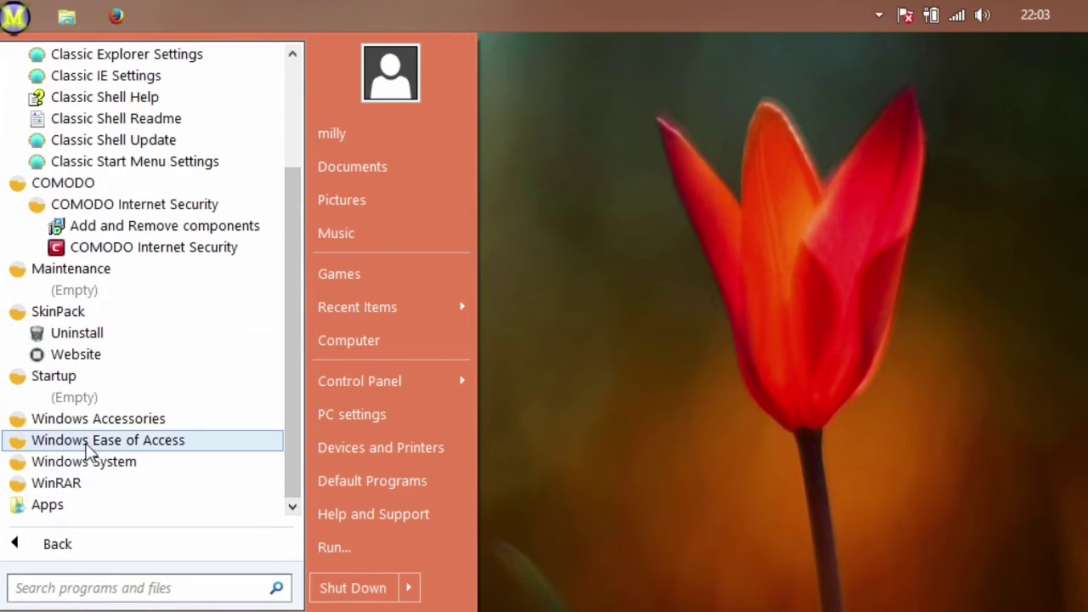
pyautogui.click(85, 443)
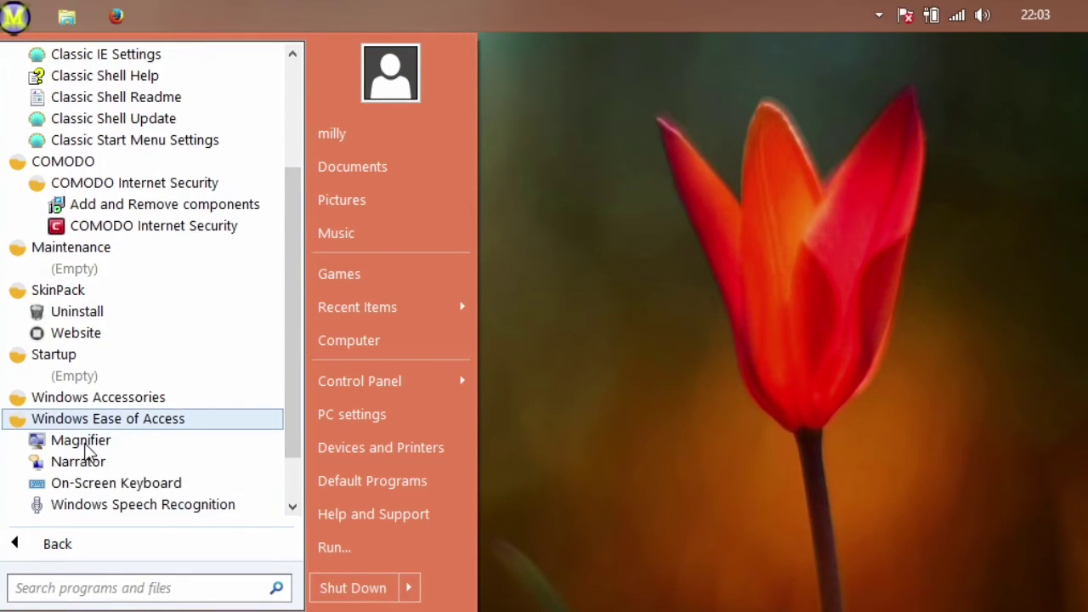
pyautogui.click(58, 406)
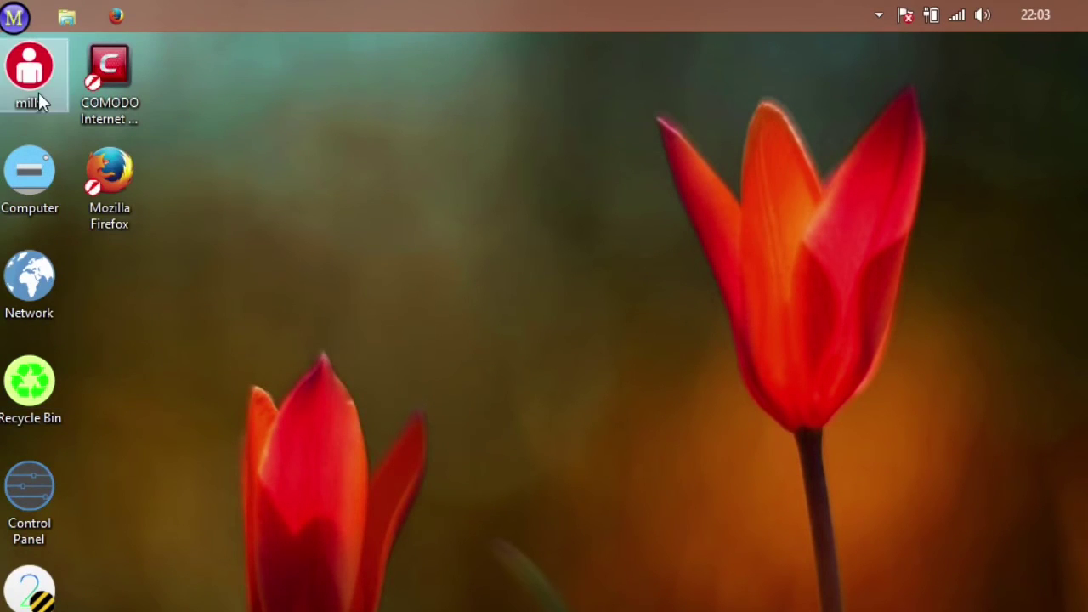
# Bring the Windows Fax and Scan window to the front and close it
pyautogui.click(12, 27)
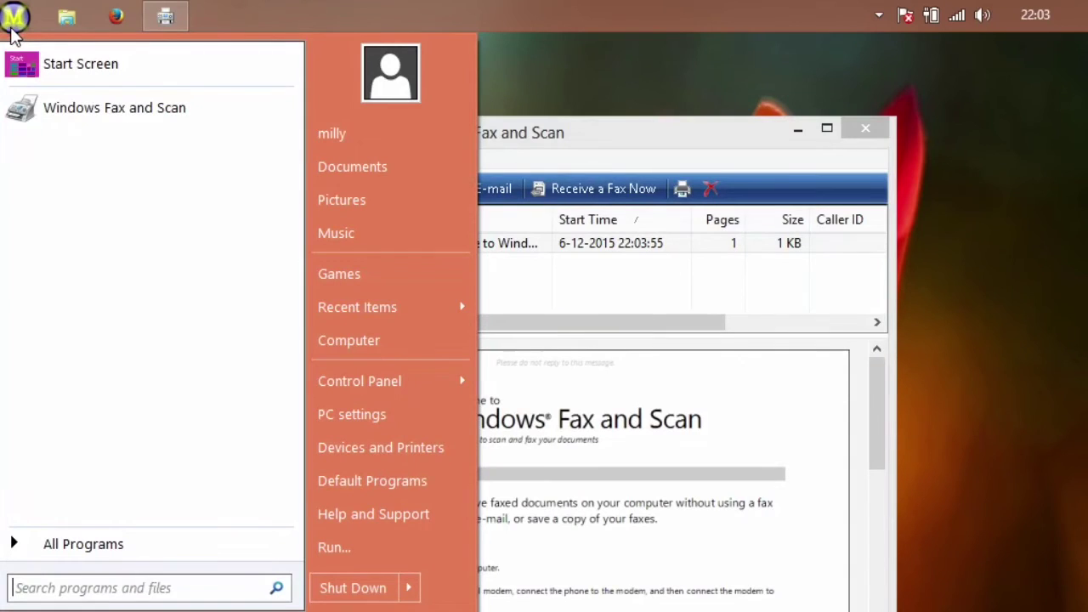
pyautogui.click(755, 336)
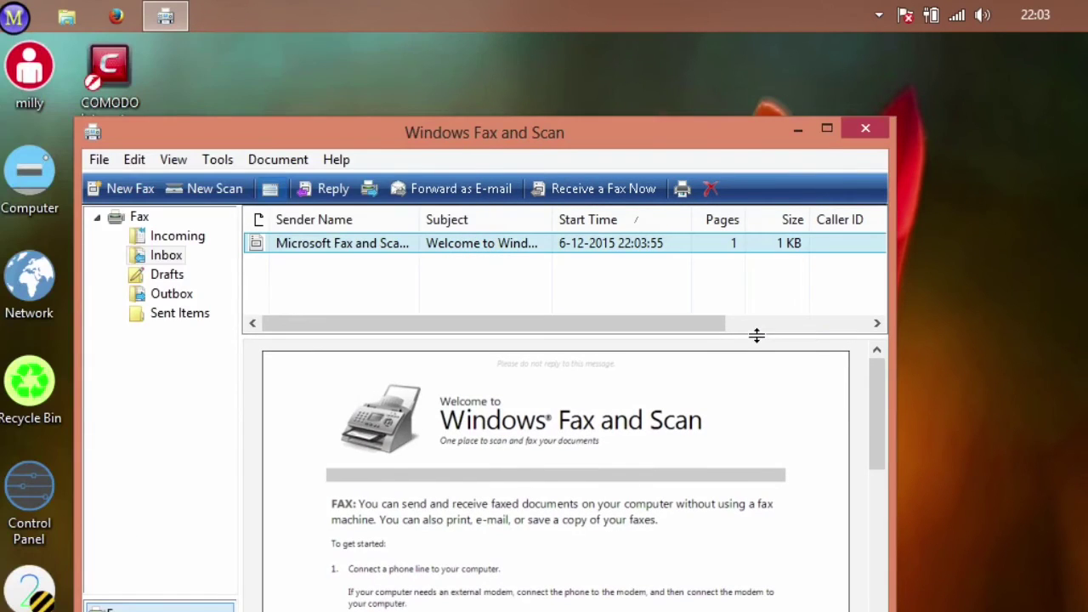
pyautogui.click(882, 134)
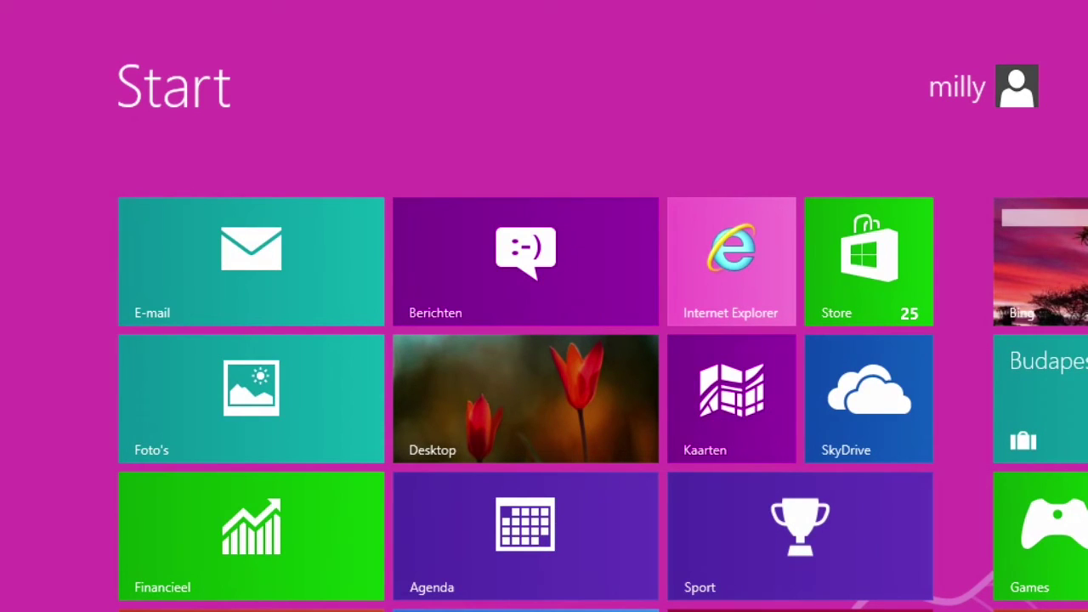
# Scroll through the Start screen tile groups, return to the desktop, then open and dismiss the Start menu
pyautogui.scroll(-5, 544, 400)
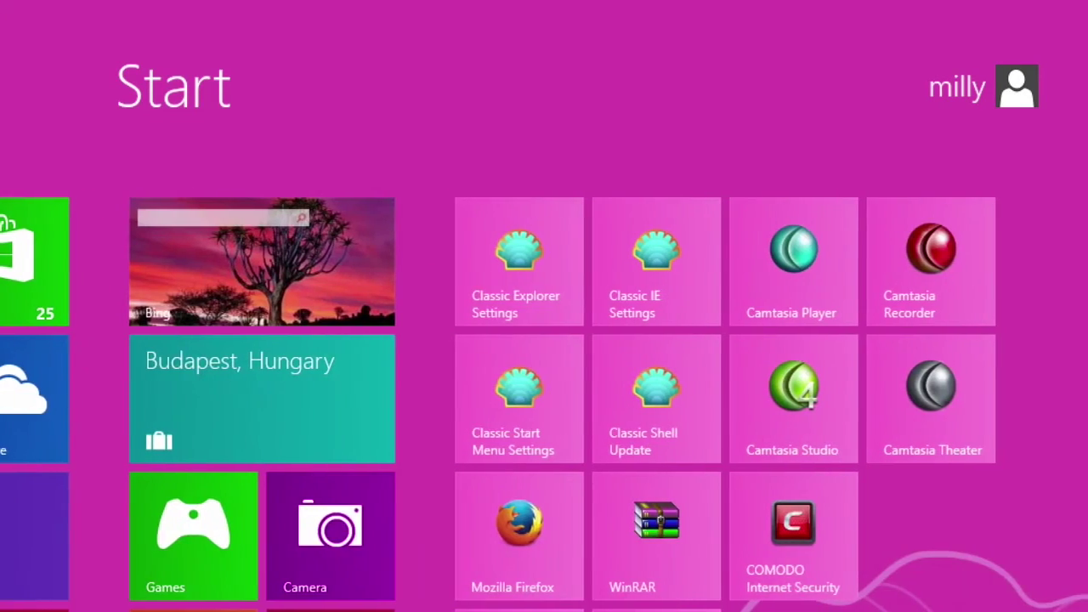
pyautogui.scroll(2, 544, 400)
pyautogui.scroll(-3, 544, 400)
pyautogui.scroll(3, 544, 399)
pyautogui.scroll(2, 545, 400)
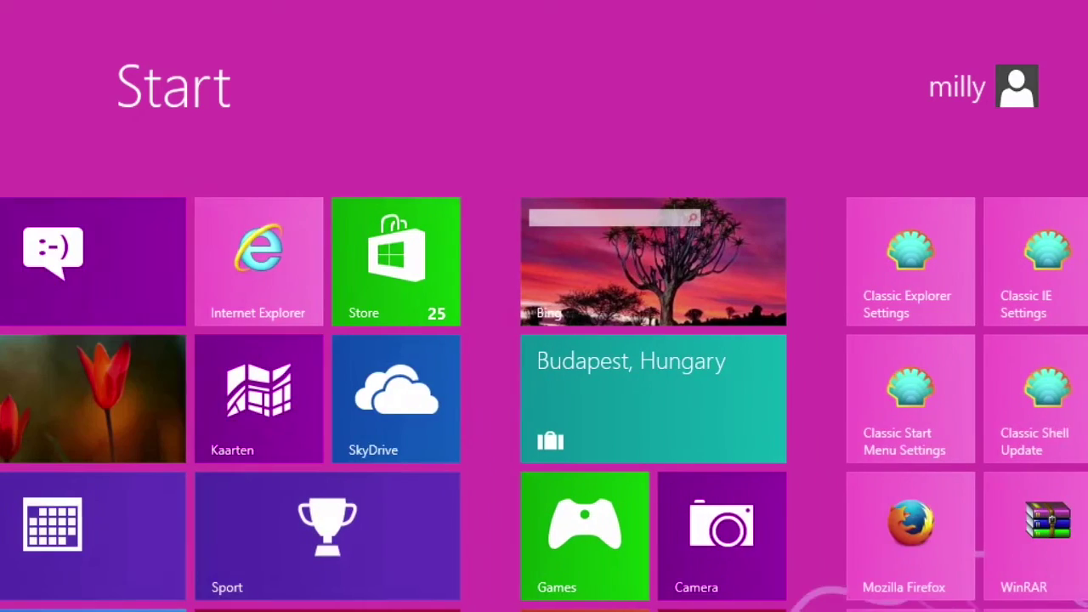
pyautogui.scroll(3, 544, 400)
pyautogui.scroll(2, 544, 400)
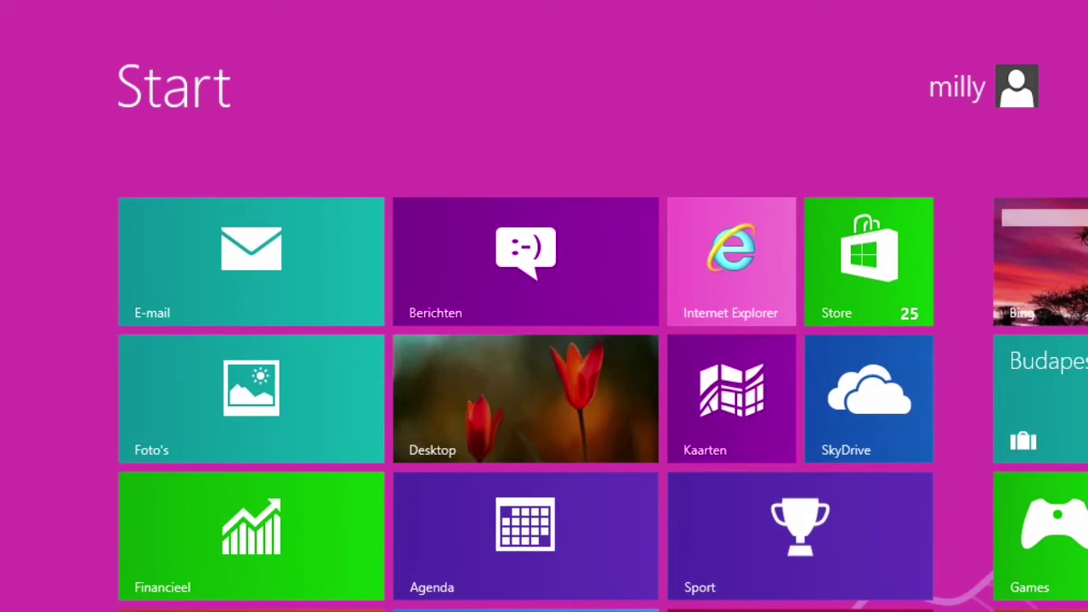
pyautogui.click(532, 414)
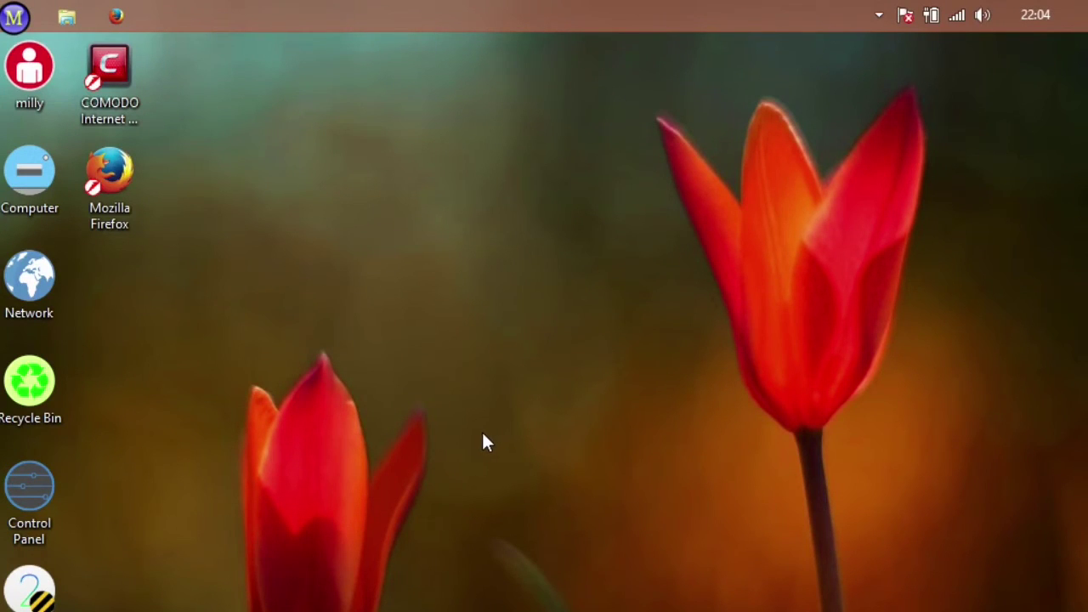
pyautogui.click(8, 12)
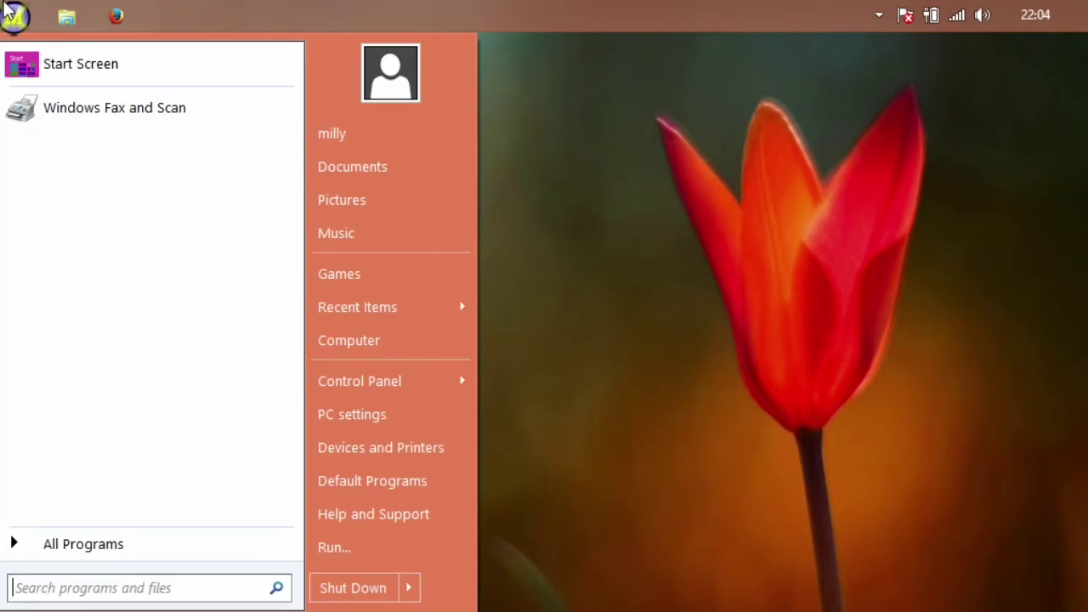
pyautogui.click(9, 12)
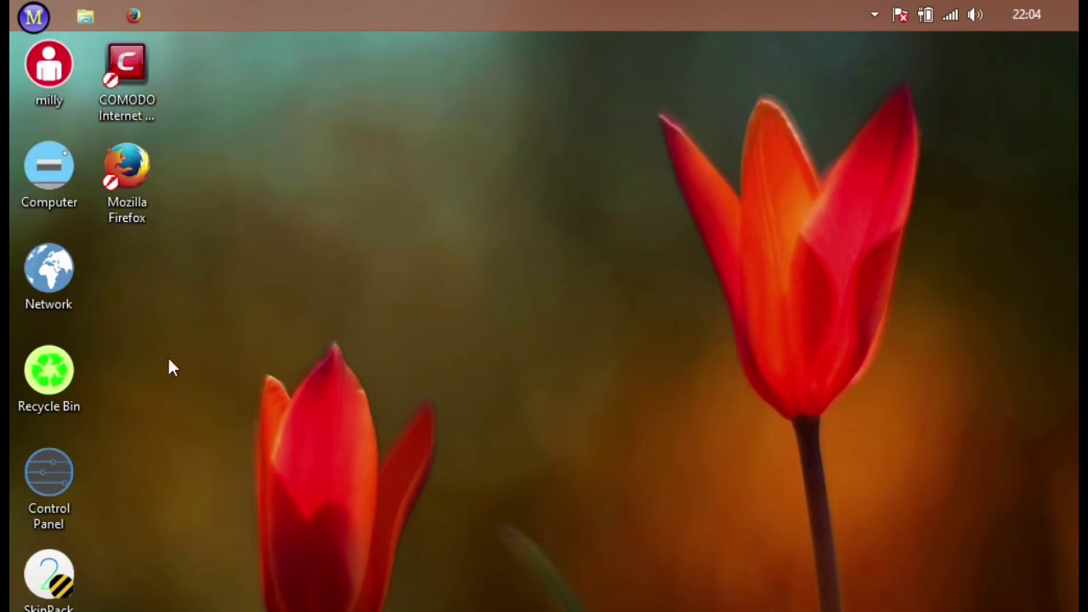
# Create a New Text Document on the desktop with its default name
pyautogui.rightClick(327, 261)
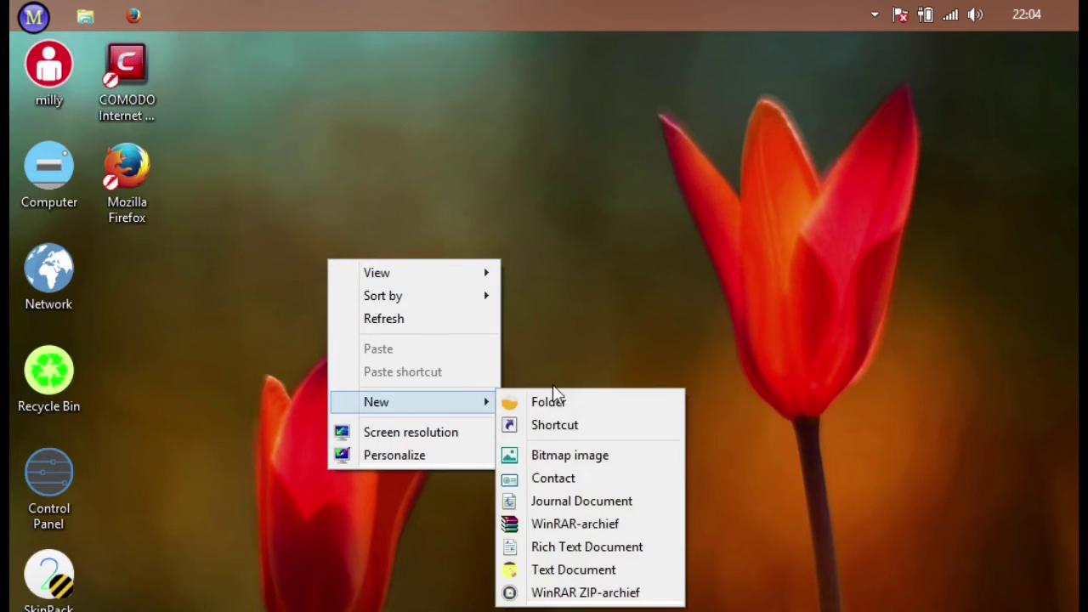
pyautogui.moveTo(377, 402)
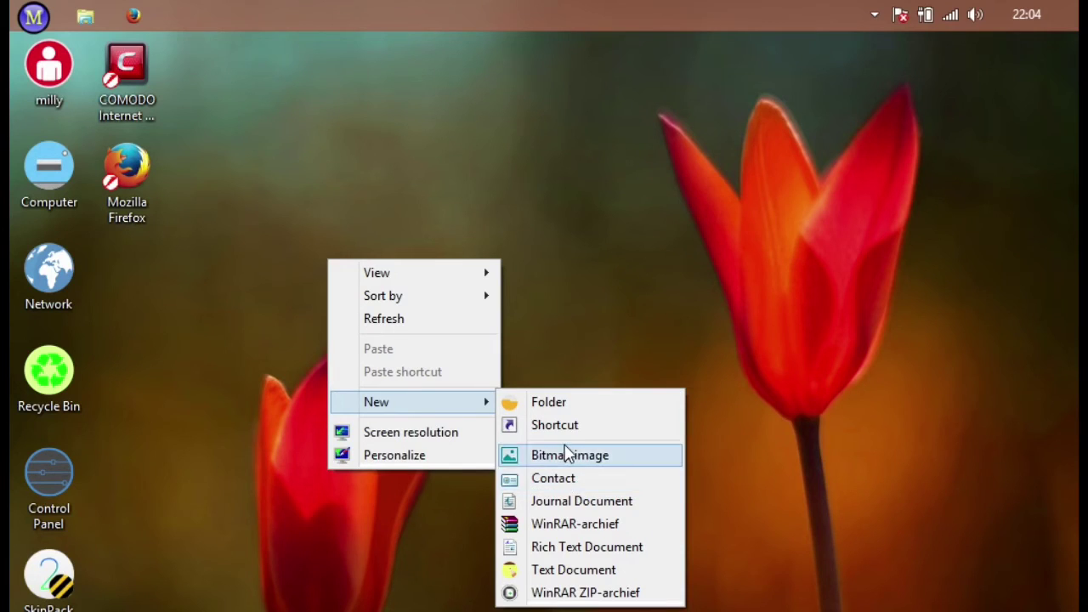
pyautogui.click(564, 571)
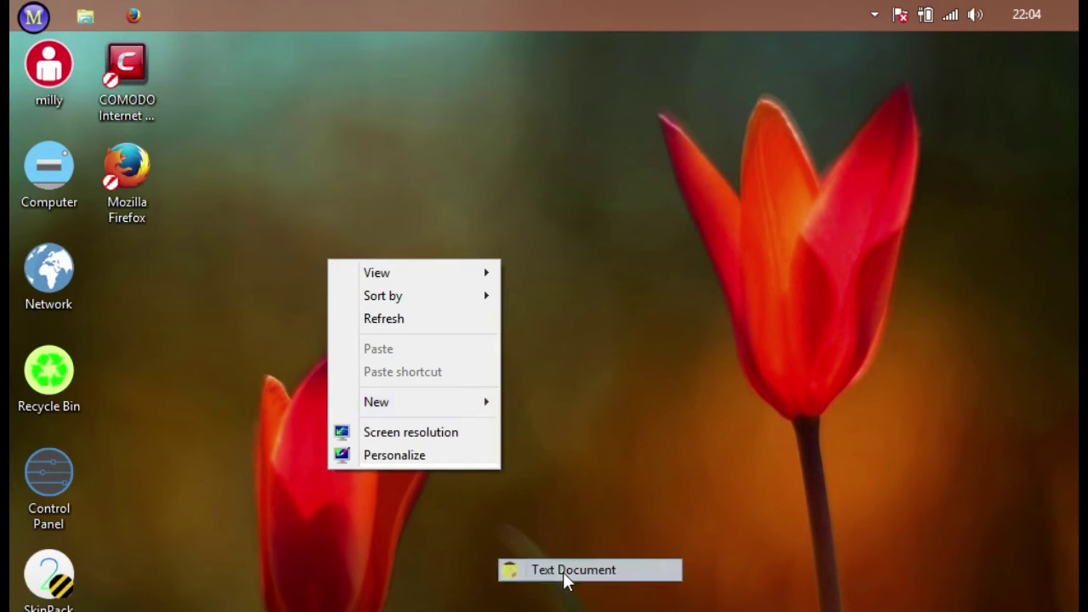
pyautogui.click(131, 281)
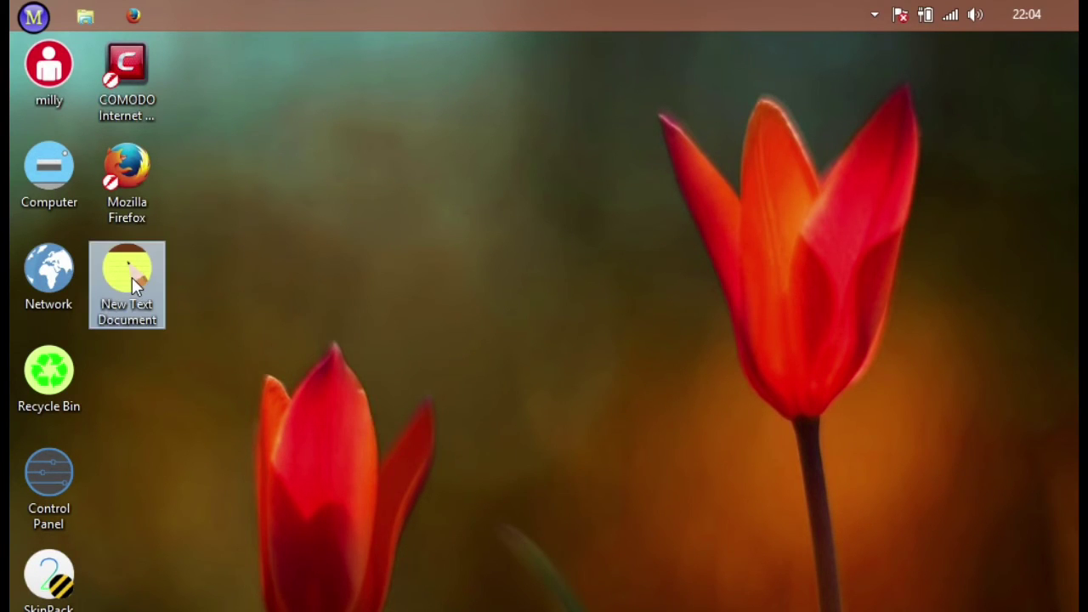
# Open the document in Notepad, type skinpacks.com, and close without saving
pyautogui.doubleClick(132, 279)
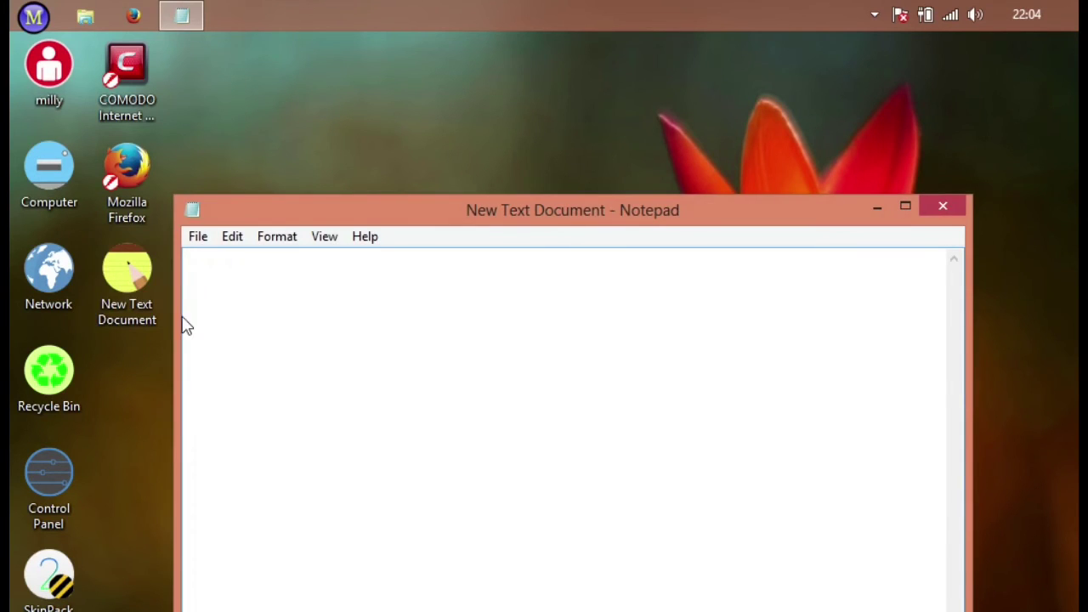
pyautogui.rightClick(251, 317)
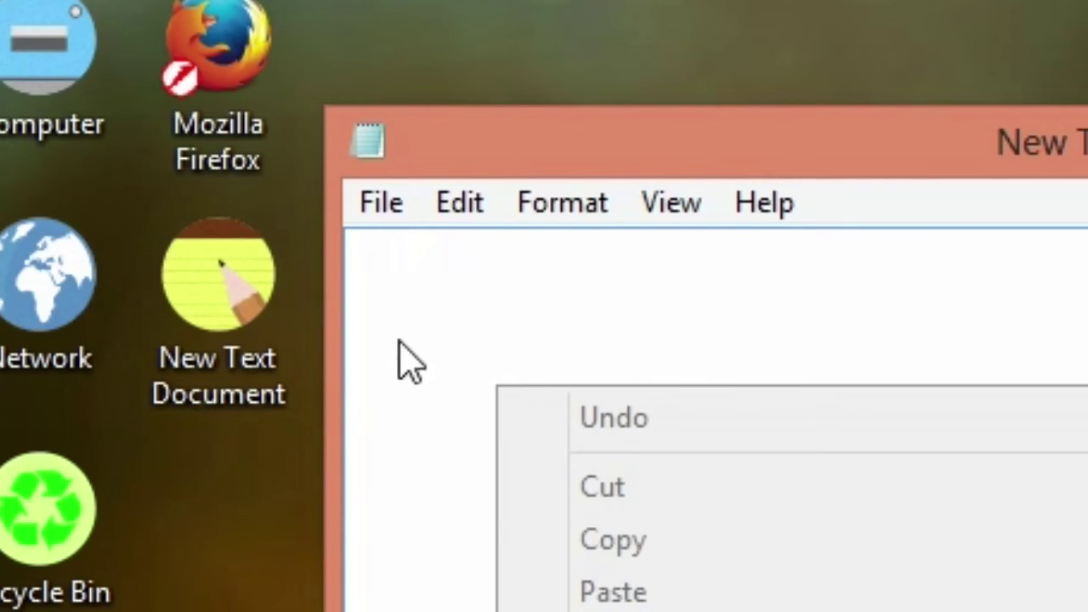
pyautogui.click(413, 328)
pyautogui.write('s')
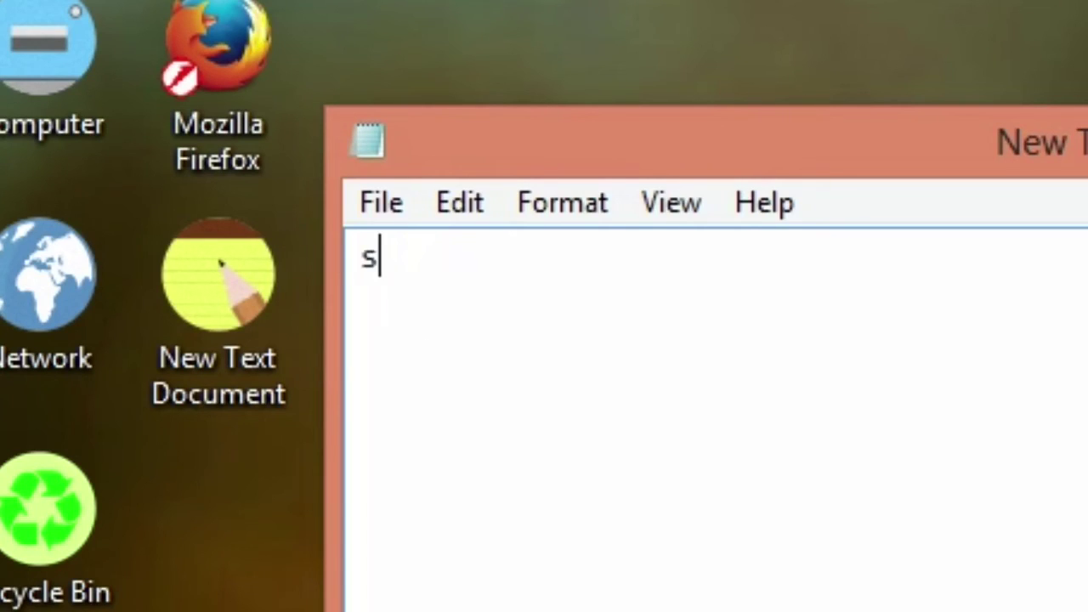
pyautogui.write('kinpac')
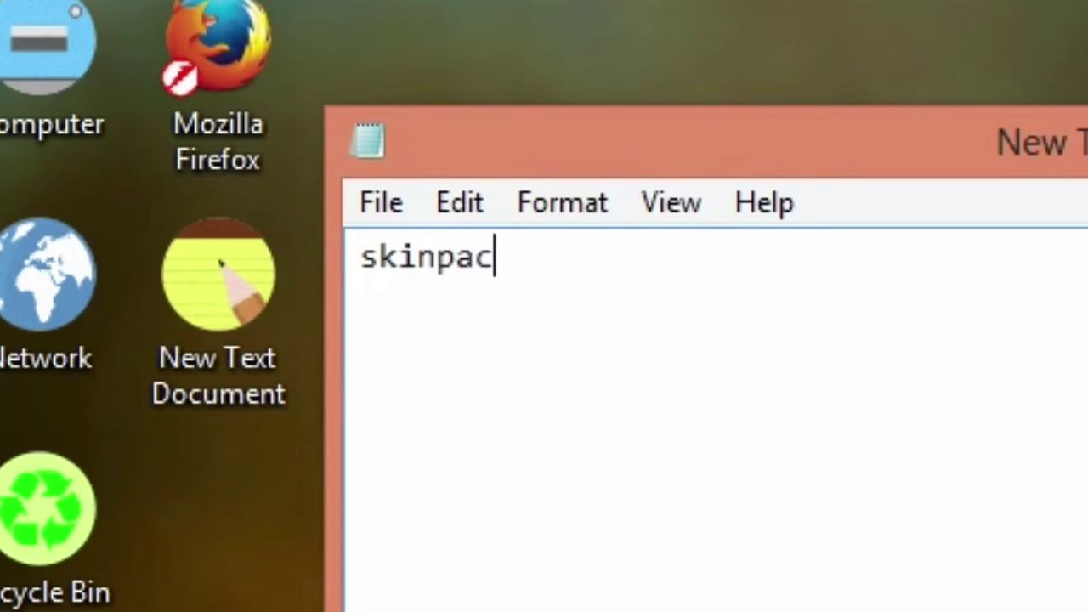
pyautogui.write('ks.com')
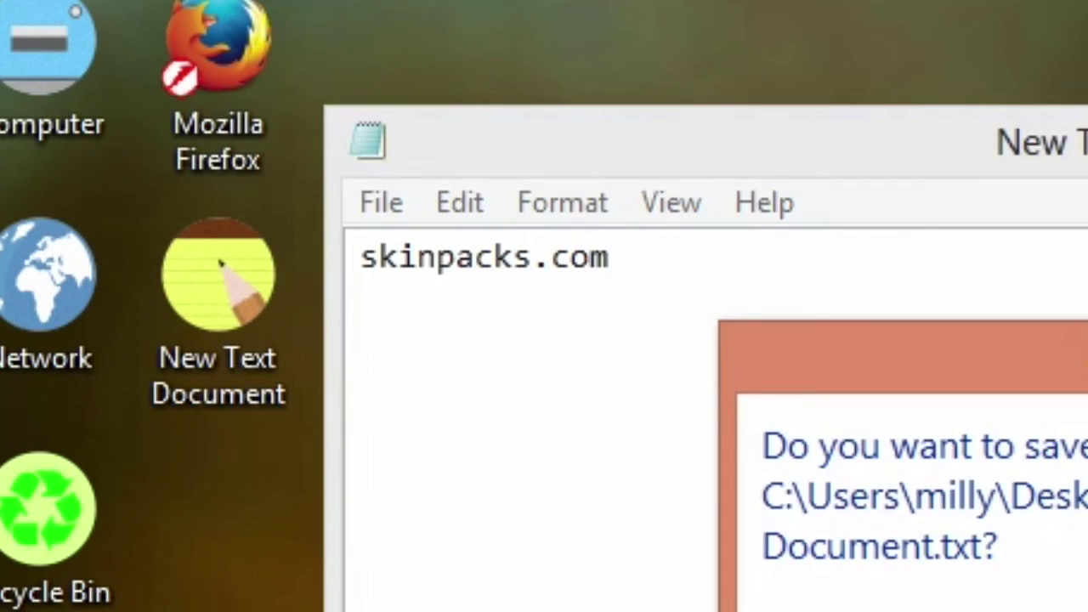
pyautogui.press('n')
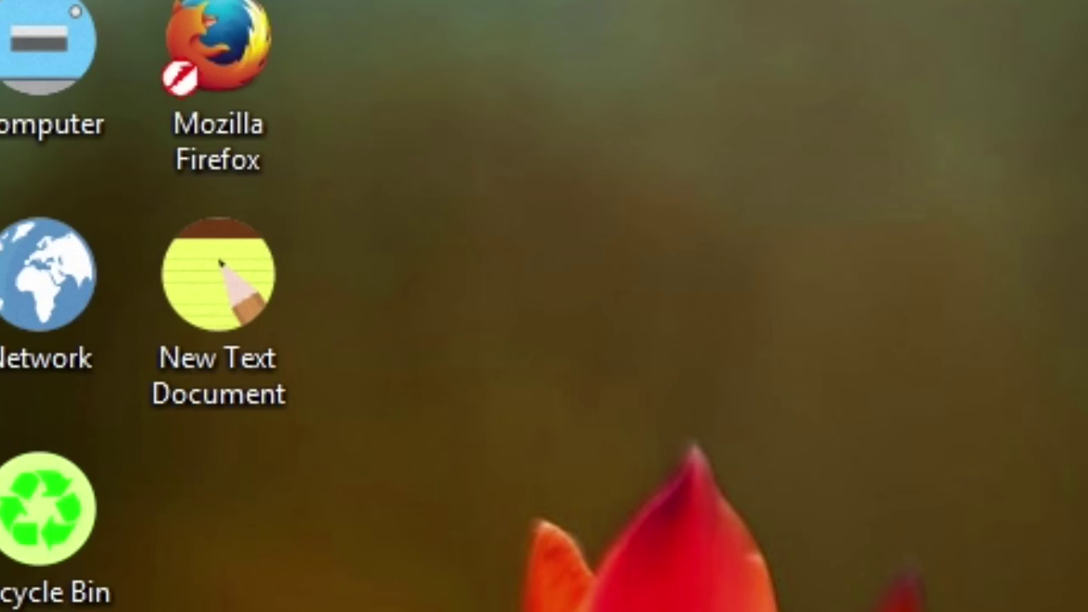
pyautogui.press('super+e')
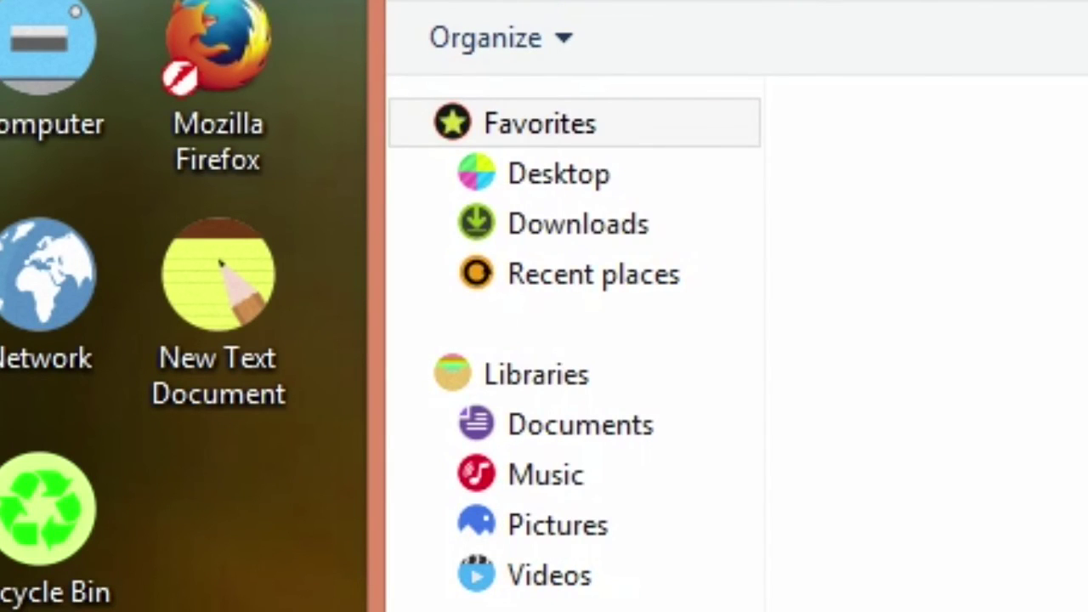
pyautogui.hotkey('alt', 'F4')
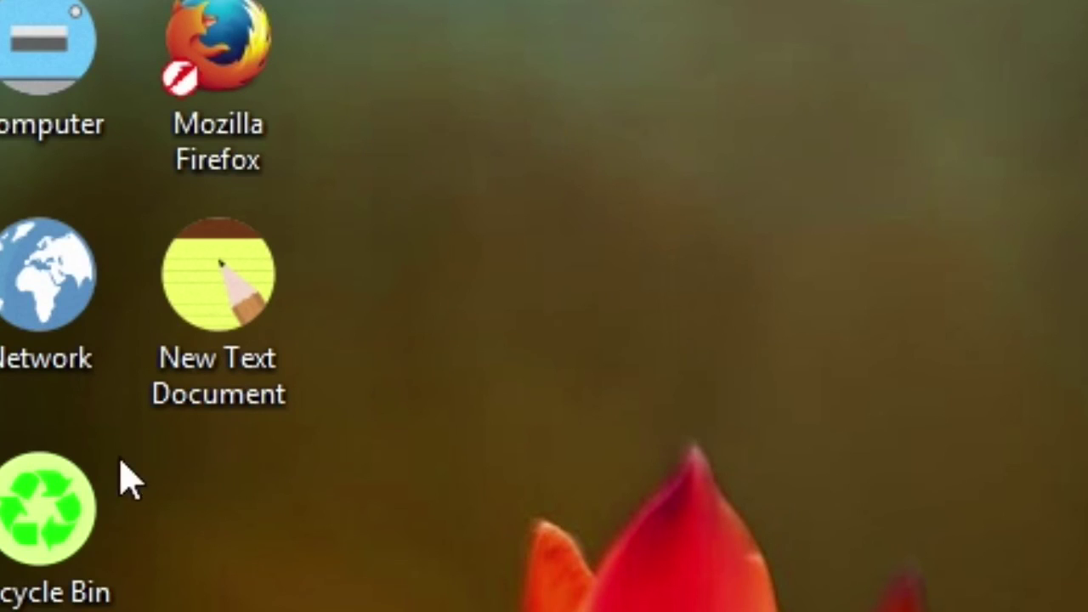
pyautogui.moveTo(29, 510)
pyautogui.mouseDown()
pyautogui.moveTo(614, 531)
pyautogui.moveTo(629, 611)
pyautogui.mouseUp()
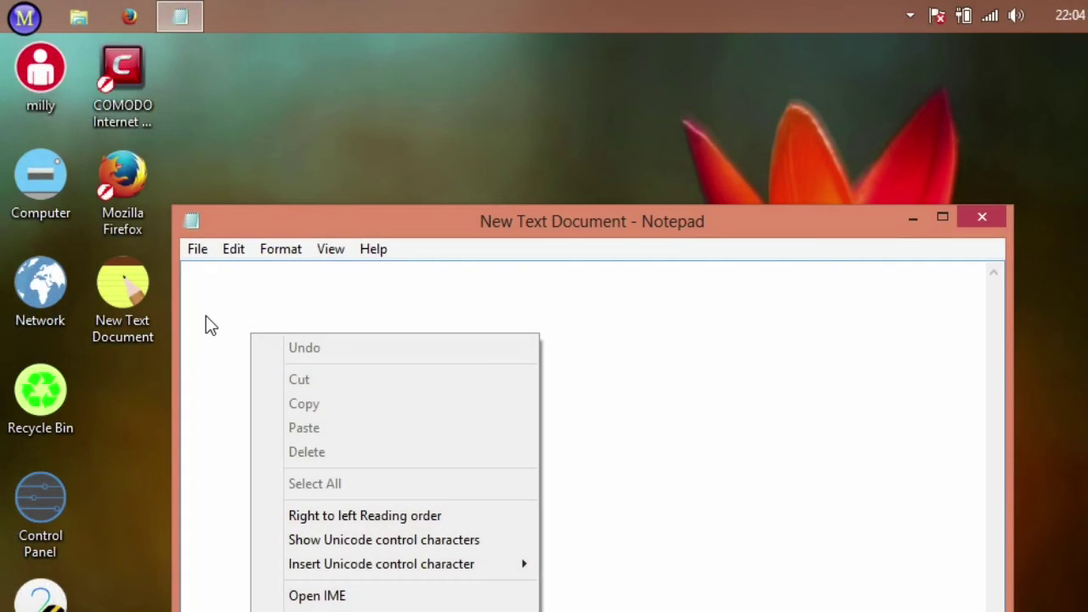
# Dismiss the context menu and type skinpacks.com into the Notepad document
pyautogui.click(212, 307)
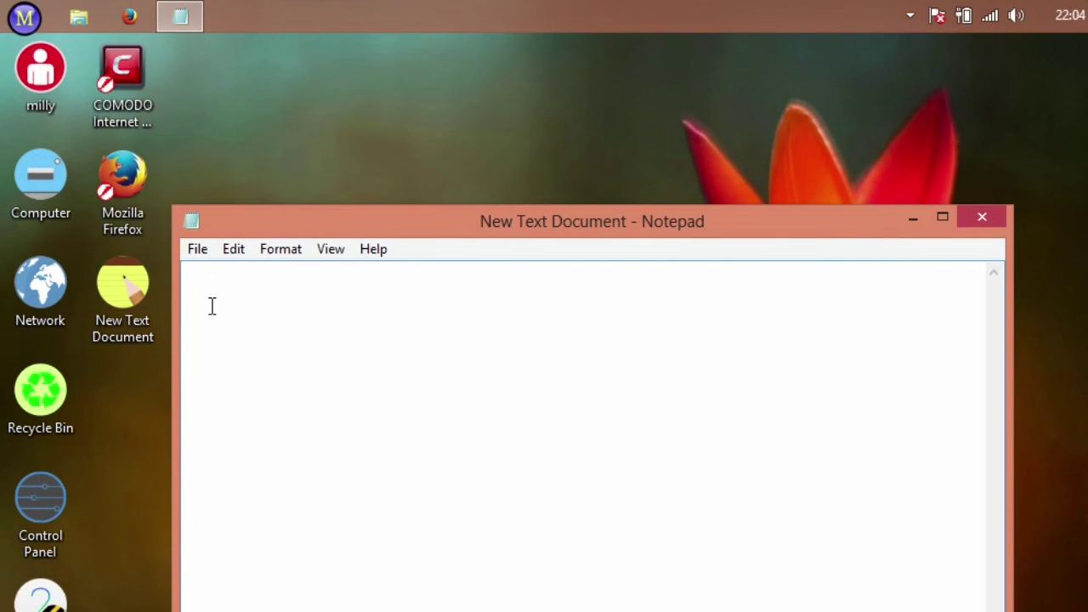
pyautogui.write('skin')
pyautogui.write('packs.com')
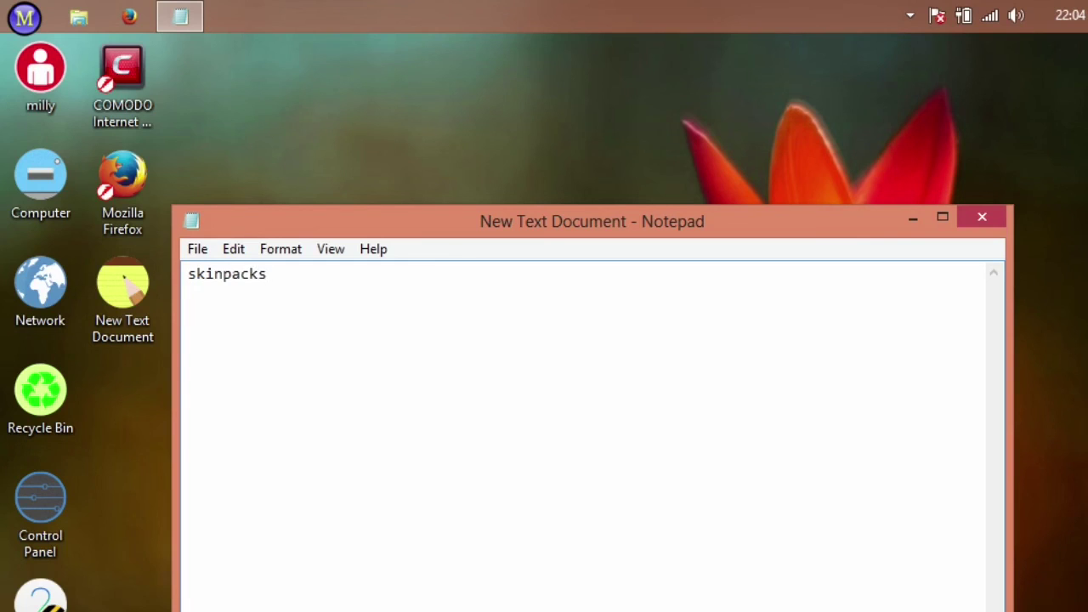